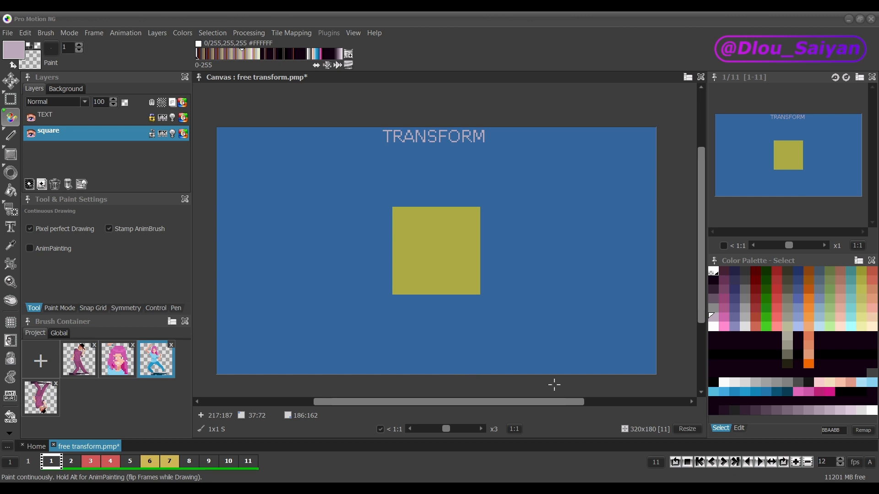
# Step: Free Transform the yellow square on the square layer by pulling its lower-left corner outward, and apply the distortion
pyautogui.click(60, 137)
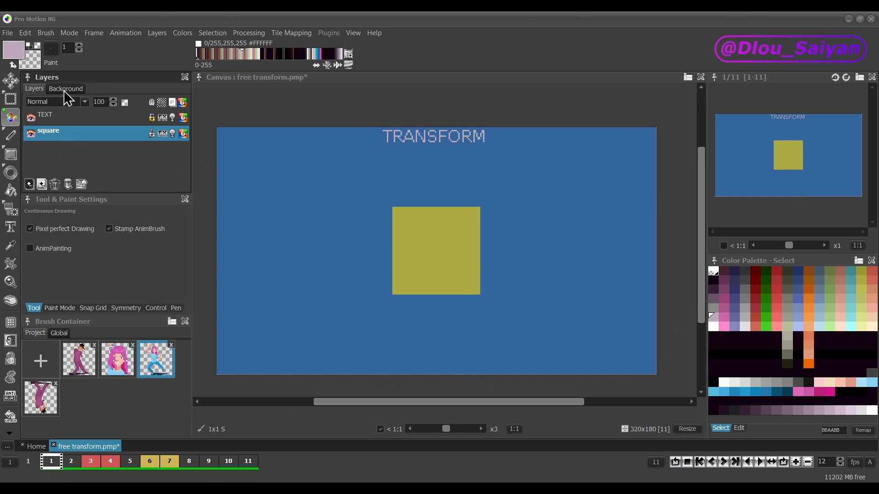
pyautogui.click(30, 35)
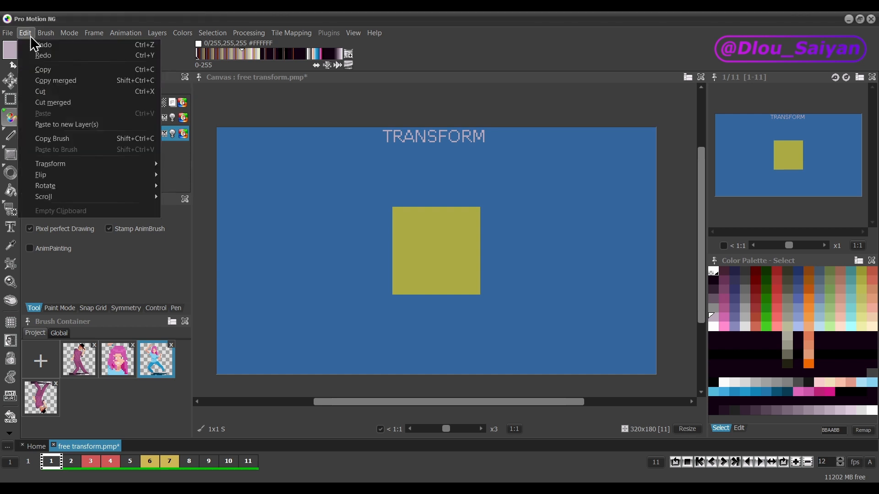
pyautogui.moveTo(77, 163)
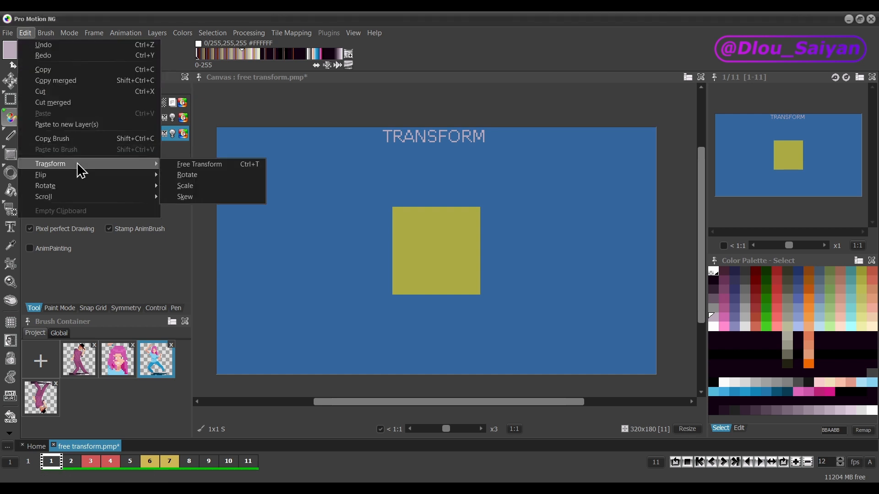
pyautogui.click(194, 166)
pyautogui.moveTo(393, 294); pyautogui.dragTo(515, 188)
pyautogui.press('Return')
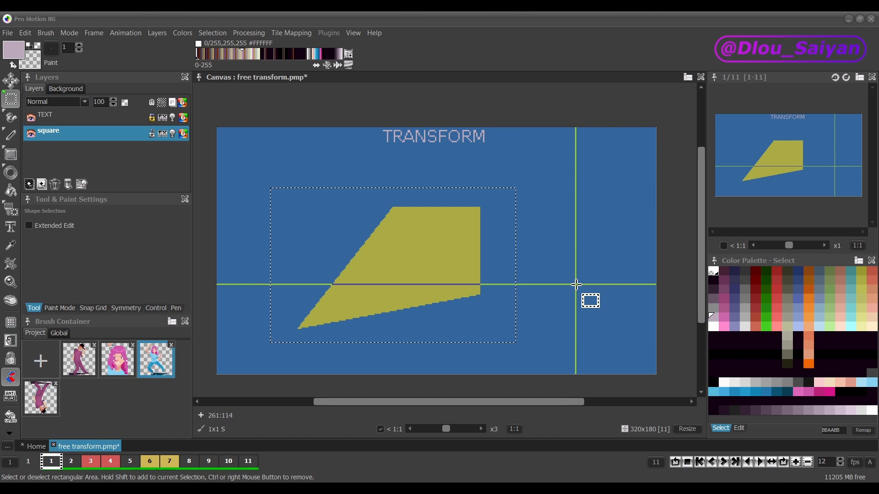
# Step: Free Transform the selected area around the yellow shape, pulling its upper-right corner out near the canvas's right edge, and apply it
pyautogui.press('ctrl')
pyautogui.hotkey('ctrl', 't')
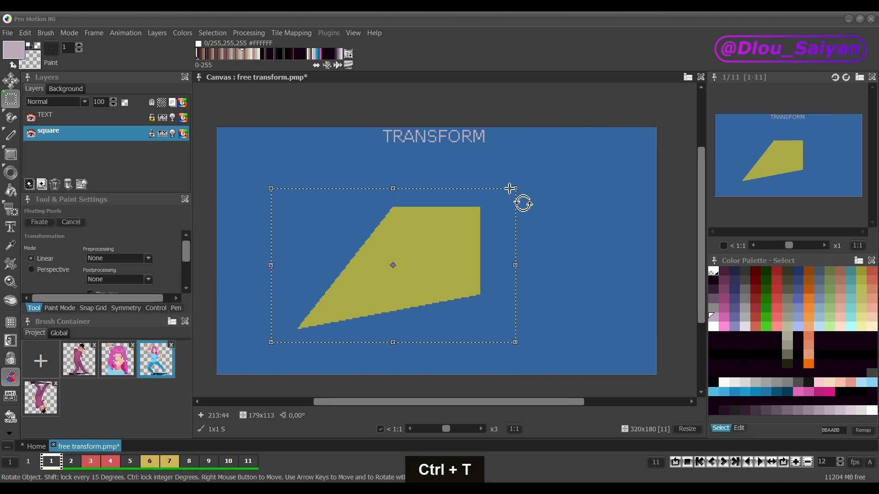
pyautogui.moveTo(515, 187); pyautogui.dragTo(654, 149)
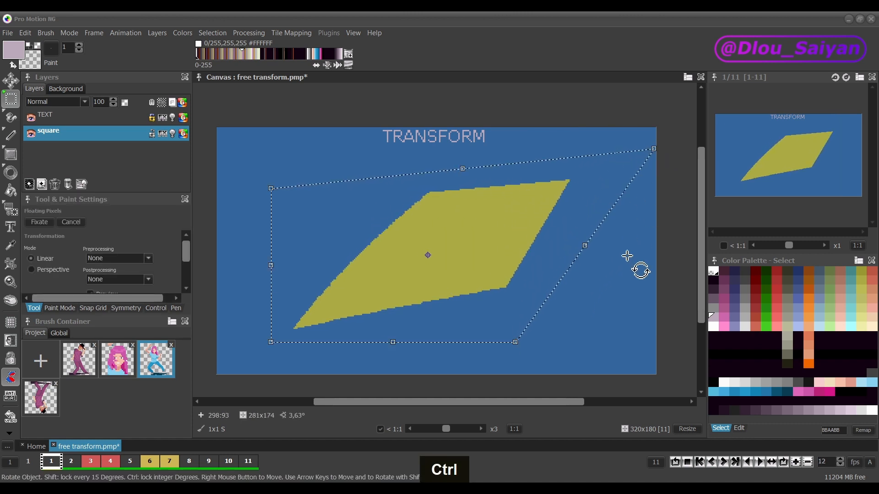
pyautogui.click(627, 255)
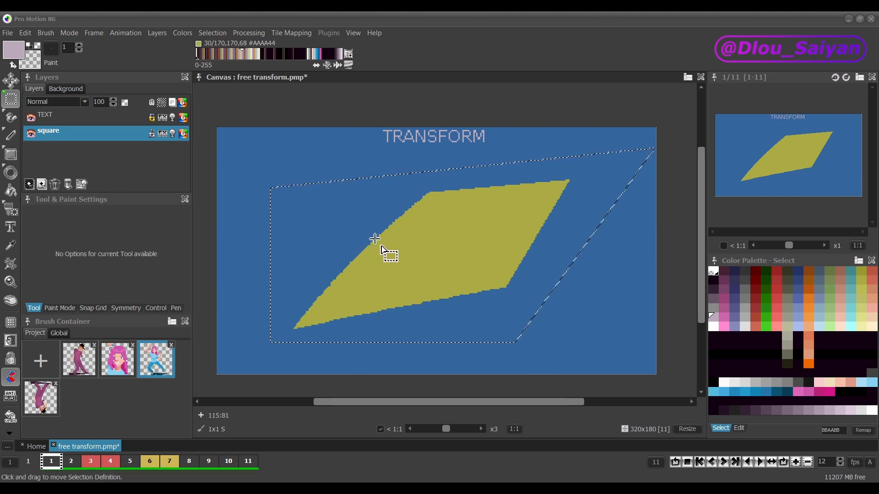
# Step: Load the blue-clothed dancer brush, distort it with the brush Free Transform by pulling its upper-right corner outward, and apply
pyautogui.press('d')
pyautogui.click(157, 369)
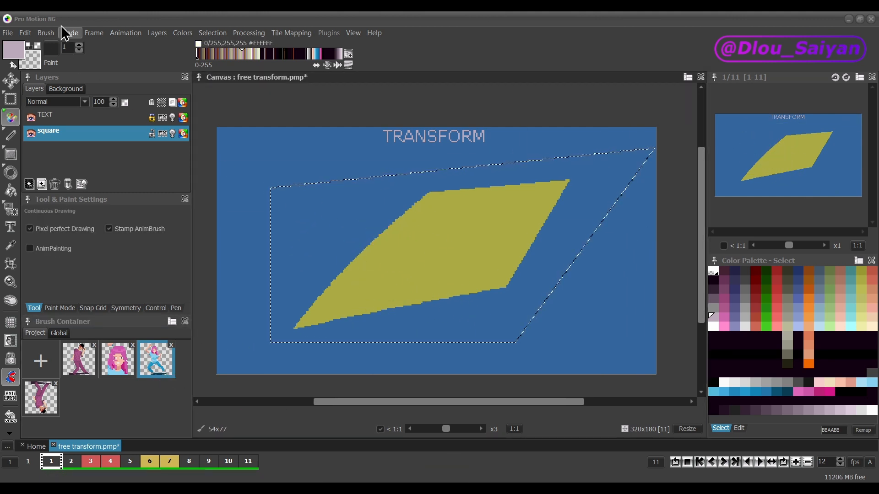
pyautogui.click(44, 36)
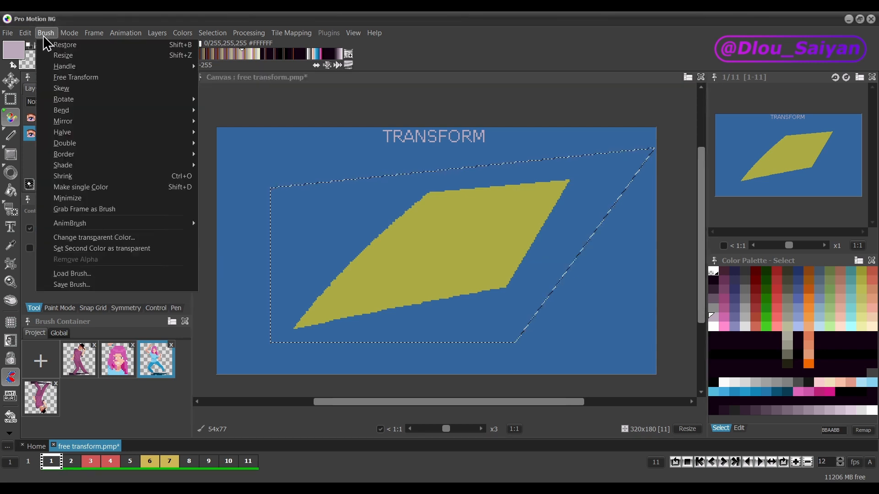
pyautogui.click(70, 78)
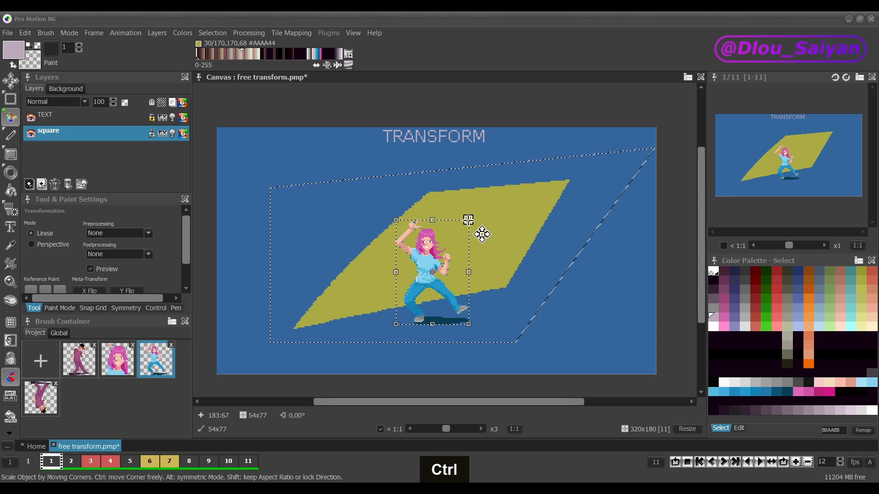
pyautogui.moveTo(468, 219); pyautogui.dragTo(605, 149)
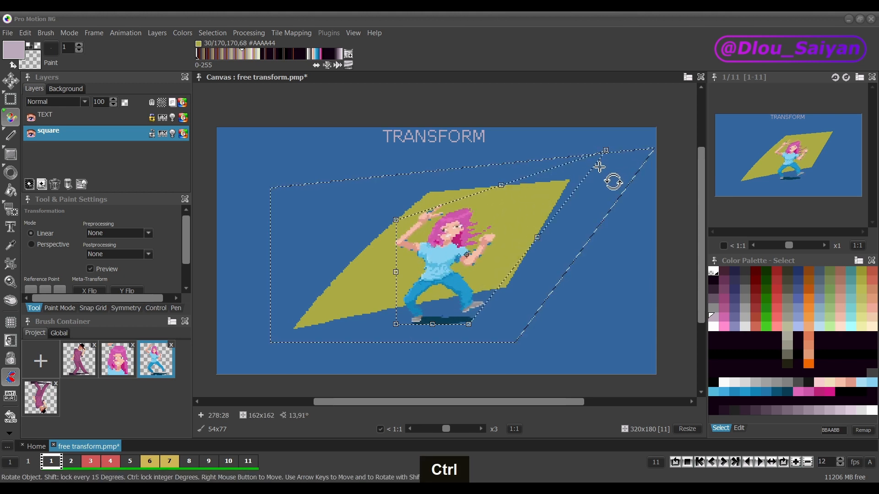
pyautogui.press('Return')
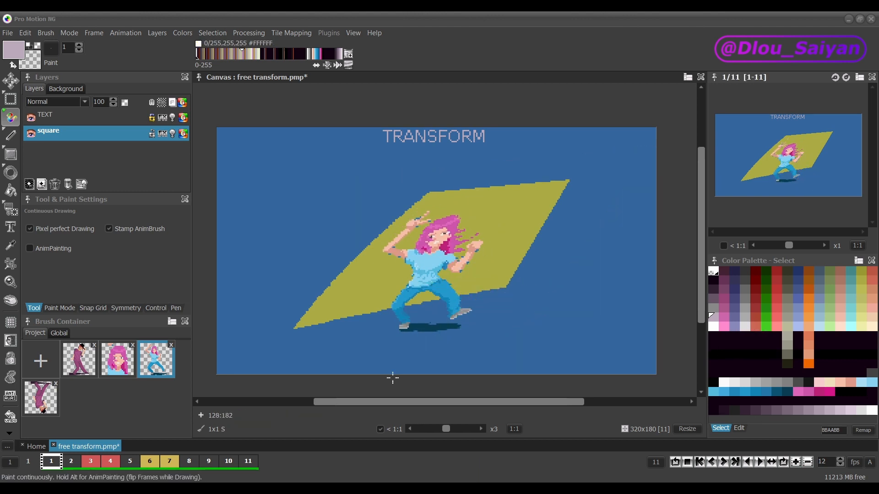
# Step: Free Transform the square on frame 2, try scaling and freely moving its upper-right corner, and undo the corner changes
pyautogui.hotkey('ctrl', 't')
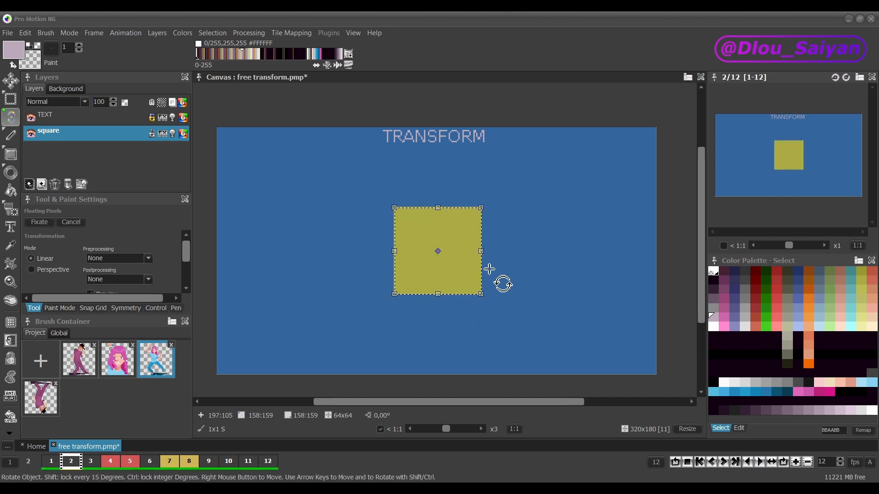
pyautogui.moveTo(480, 207)
pyautogui.mouseDown()
pyautogui.moveTo(433, 198)
pyautogui.moveTo(475, 177)
pyautogui.moveTo(529, 257)
pyautogui.moveTo(425, 259)
pyautogui.moveTo(429, 213)
pyautogui.moveTo(454, 210)
pyautogui.moveTo(506, 276)
pyautogui.moveTo(597, 212)
pyautogui.moveTo(447, 234)
pyautogui.moveTo(571, 269)
pyautogui.moveTo(494, 188)
pyautogui.moveTo(555, 269)
pyautogui.moveTo(551, 198)
pyautogui.moveTo(439, 247)
pyautogui.moveTo(512, 191)
pyautogui.moveTo(432, 254)
pyautogui.moveTo(502, 190)
pyautogui.moveTo(440, 249)
pyautogui.moveTo(482, 207)
pyautogui.mouseUp()
pyautogui.press('ctrl')
pyautogui.hotkey('ctrl', 'z')
pyautogui.hotkey('ctrl', 'z')
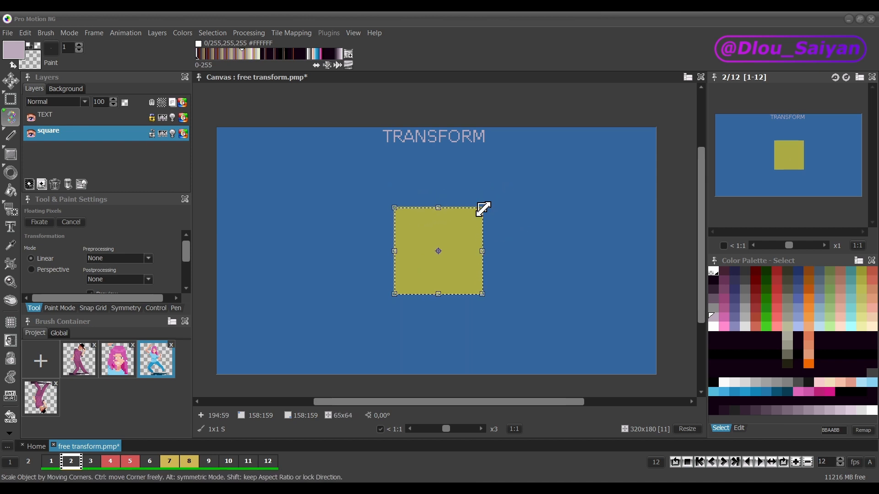
# Step: Try scaling the square from its upper-right corner in locked mode and from its lower-right corner in symmetric mode
pyautogui.press('shift')
pyautogui.moveTo(482, 207); pyautogui.dragTo(482, 162)
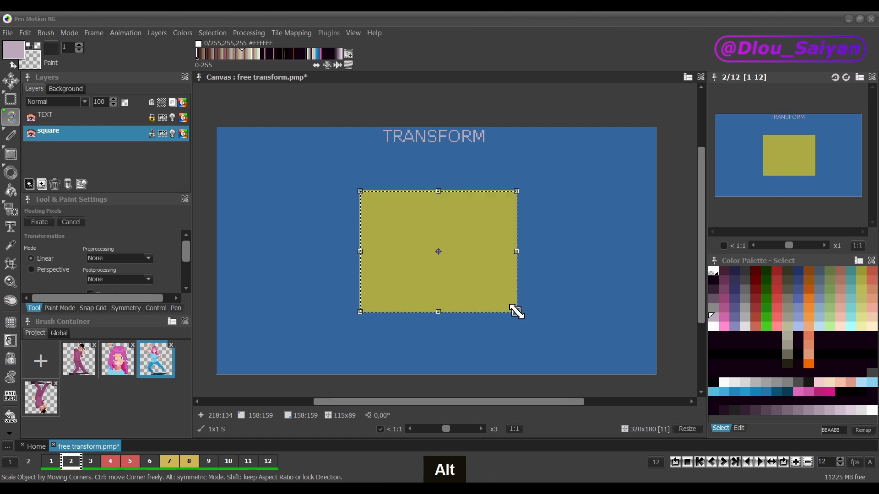
pyautogui.moveTo(517, 312); pyautogui.dragTo(485, 295)
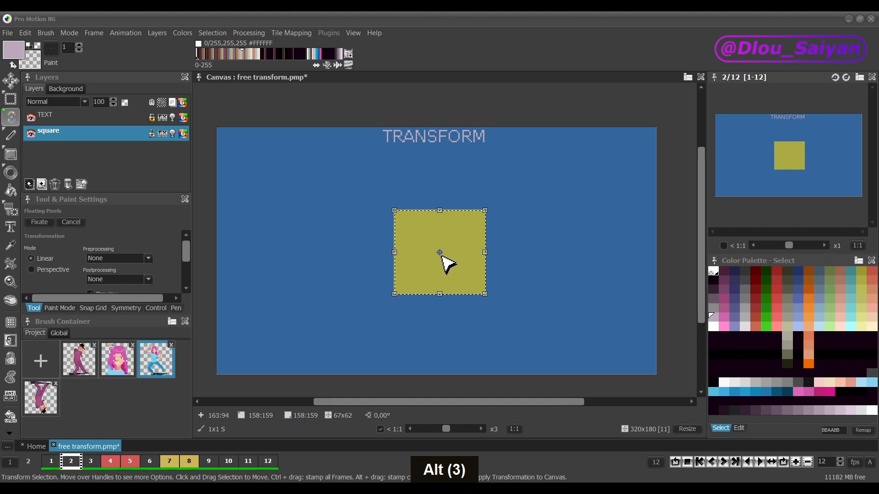
# Step: Try moving the transform center point near the square's upper-left corner and scaling symmetrically from the lower-right corner
pyautogui.moveTo(405, 229); pyautogui.dragTo(402, 220)
pyautogui.press('alt')
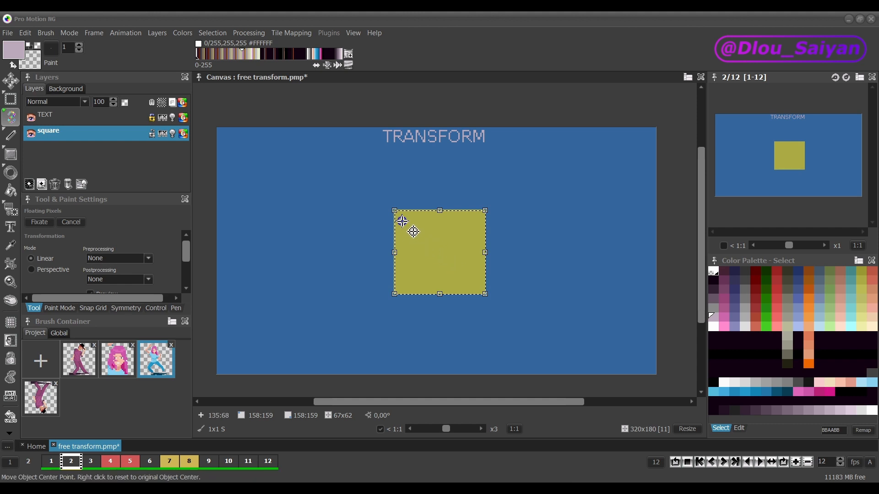
pyautogui.moveTo(485, 293)
pyautogui.mouseDown()
pyautogui.moveTo(514, 249)
pyautogui.moveTo(421, 295)
pyautogui.moveTo(529, 292)
pyautogui.moveTo(458, 238)
pyautogui.moveTo(323, 275)
pyautogui.moveTo(440, 330)
pyautogui.moveTo(468, 241)
pyautogui.moveTo(333, 311)
pyautogui.moveTo(502, 310)
pyautogui.moveTo(501, 296)
pyautogui.moveTo(418, 257)
pyautogui.moveTo(447, 314)
pyautogui.moveTo(516, 291)
pyautogui.moveTo(457, 251)
pyautogui.moveTo(407, 290)
pyautogui.moveTo(449, 322)
pyautogui.moveTo(488, 326)
pyautogui.moveTo(485, 294)
pyautogui.mouseUp()
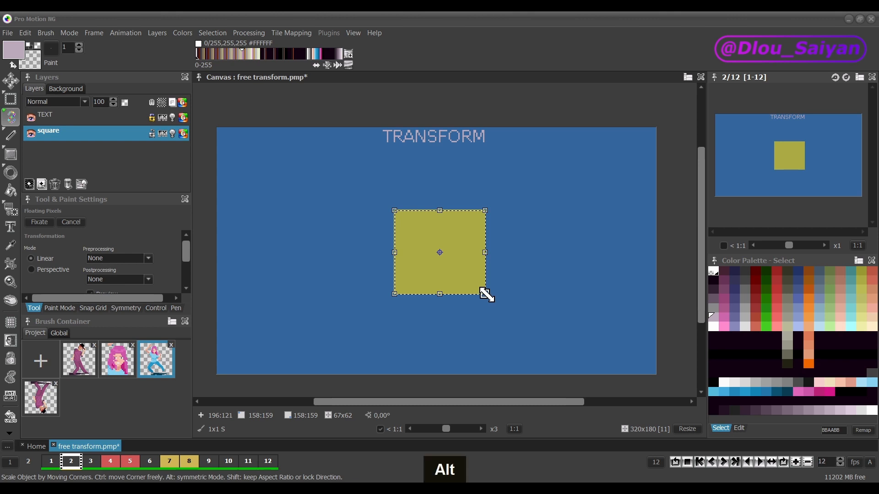
# Step: Try distorting the square into a parallelogram by moving its lower-right corner freely in symmetric mode, and undo the corner transformations
pyautogui.moveTo(486, 294); pyautogui.dragTo(512, 329)
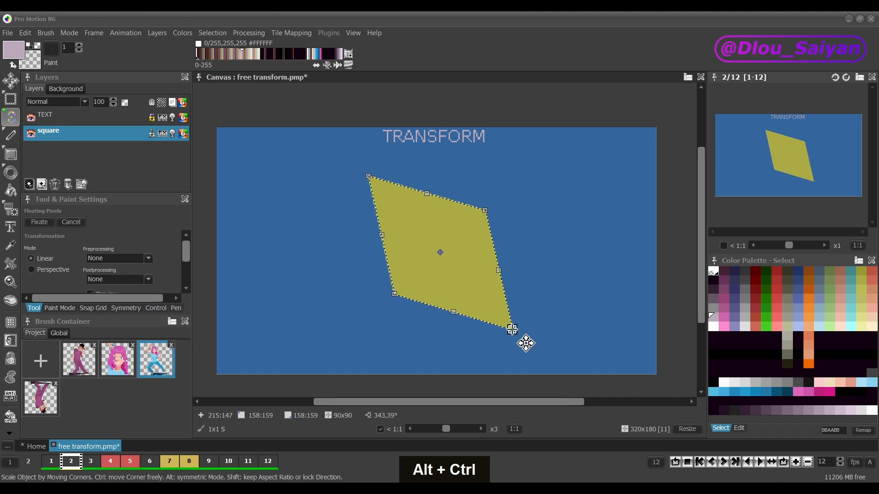
pyautogui.hotkey('ctrl', 'z')
pyautogui.hotkey('ctrl', 'z')
pyautogui.hotkey('ctrl', 'z')
pyautogui.hotkey('ctrl', 'z')
pyautogui.hotkey('ctrl', 'z')
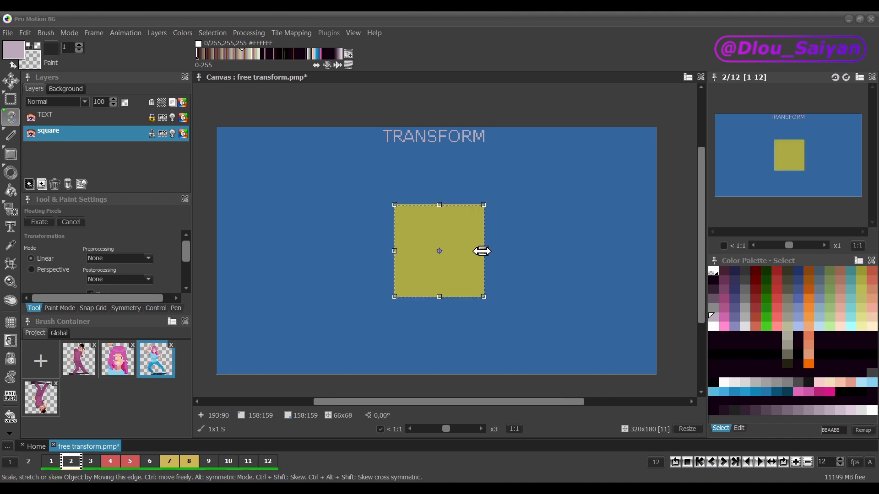
# Step: Try stretching the square sideways from its right edge and moving its edges freely, undoing these edge changes
pyautogui.moveTo(483, 251); pyautogui.dragTo(572, 250)
pyautogui.hotkey('ctrl', 'z')
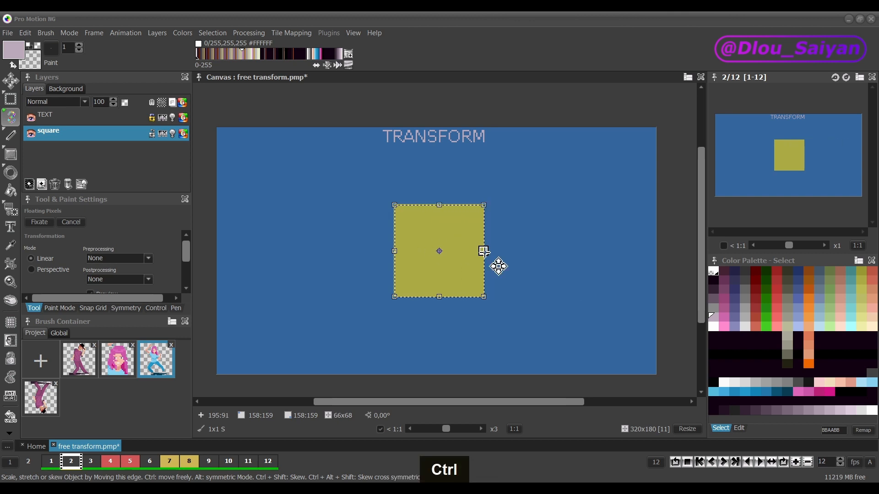
pyautogui.moveTo(484, 251); pyautogui.dragTo(577, 175)
pyautogui.moveTo(439, 205)
pyautogui.mouseDown()
pyautogui.moveTo(512, 208)
pyautogui.moveTo(330, 209)
pyautogui.moveTo(563, 207)
pyautogui.moveTo(337, 207)
pyautogui.moveTo(439, 209)
pyautogui.mouseUp()
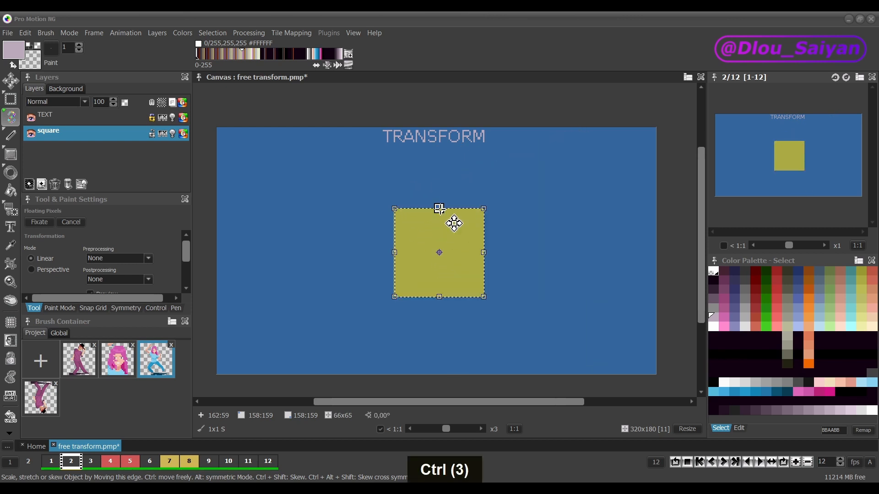
pyautogui.moveTo(396, 253)
pyautogui.mouseDown()
pyautogui.moveTo(340, 256)
pyautogui.moveTo(394, 255)
pyautogui.mouseUp()
pyautogui.hotkey('ctrl', 'z')
pyautogui.hotkey('ctrl', 'z')
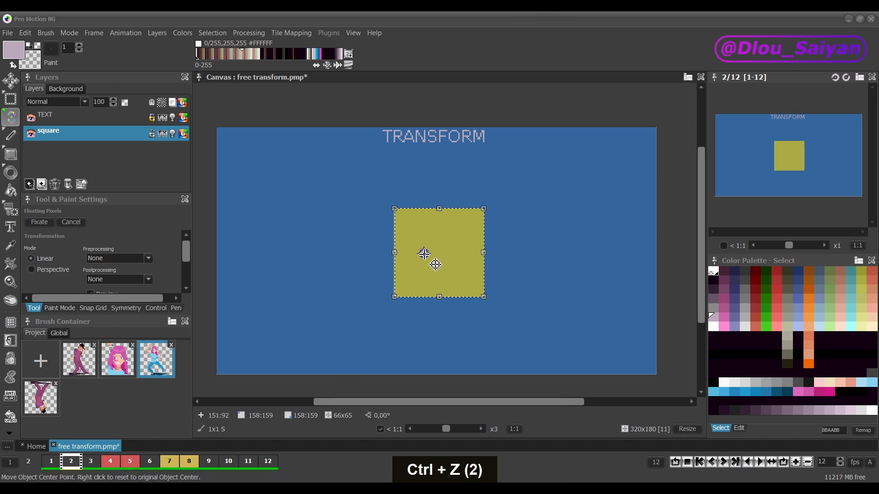
# Step: Move the square's left edge freely outward and down, trying the symmetric free-move mode as well
pyautogui.moveTo(394, 252); pyautogui.dragTo(328, 298)
pyautogui.press('alt')
pyautogui.hotkey('ctrl', 'alt')
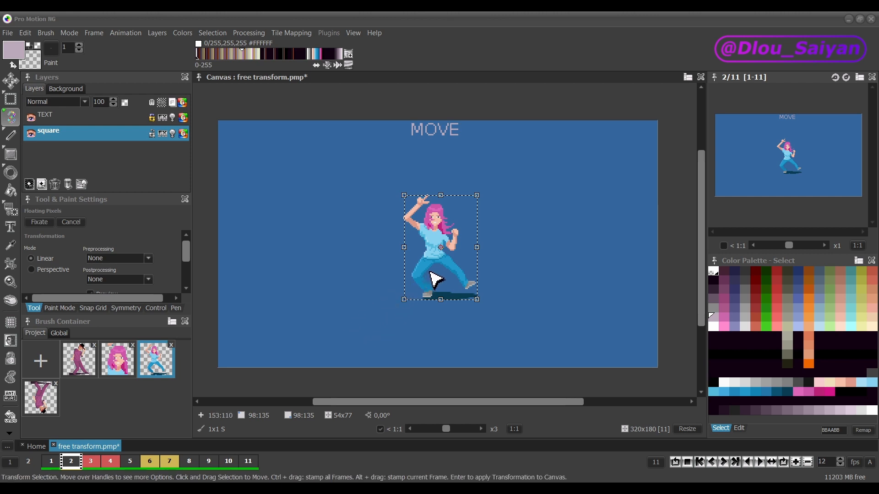
# Step: Move the free-transformed dancer on frame 2 toward the left side of the canvas
pyautogui.moveTo(453, 275); pyautogui.dragTo(337, 277)
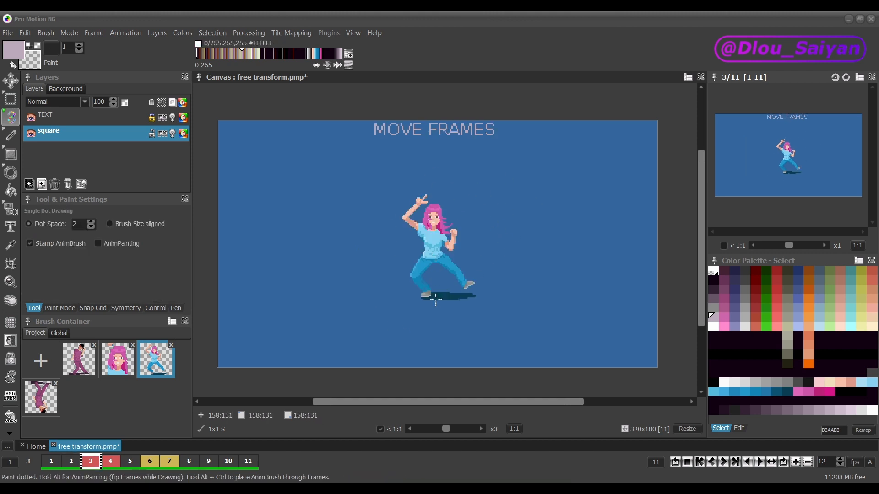
# Step: Select frames 3 and 4, move the dancer about 80 pixels left on both with Free Transform, apply, and check both frames
pyautogui.press('2')
pyautogui.click(91, 462)
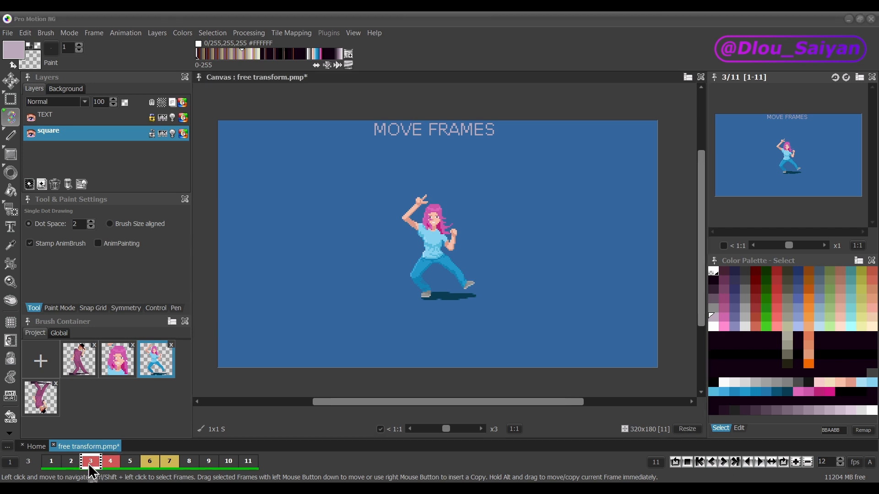
pyautogui.press('ctrl')
pyautogui.keyDown('ctrl'); pyautogui.click(110, 463); pyautogui.keyUp('ctrl')
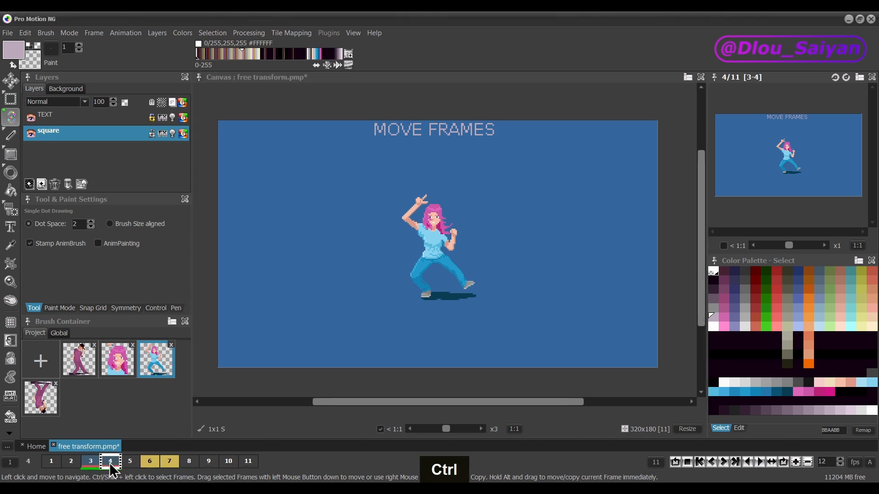
pyautogui.hotkey('ctrl', 't')
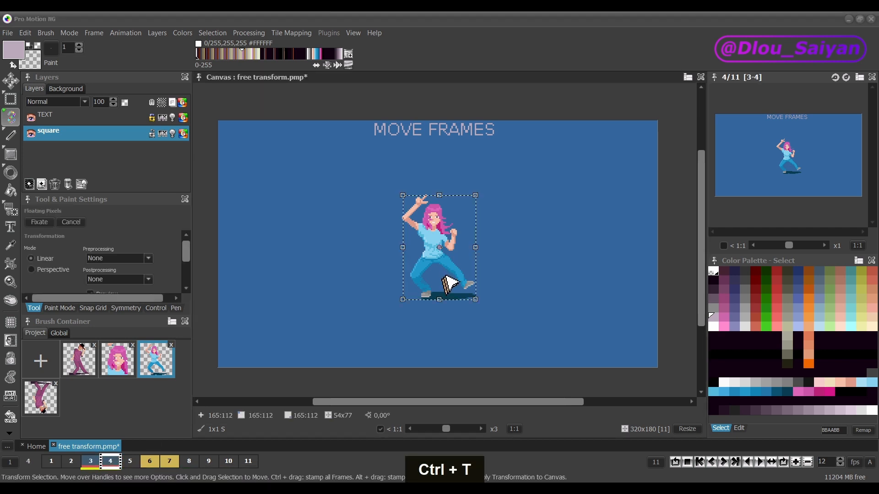
pyautogui.moveTo(444, 272); pyautogui.dragTo(334, 272)
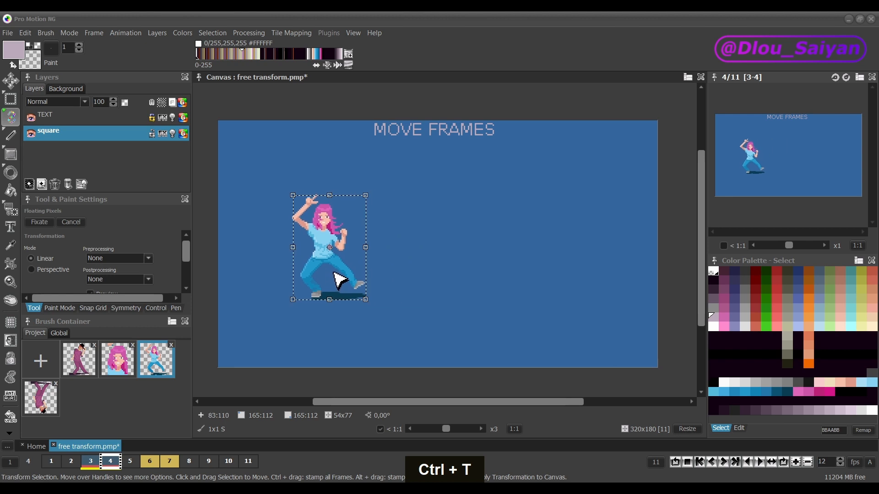
pyautogui.rightClick(334, 271)
pyautogui.press('1')
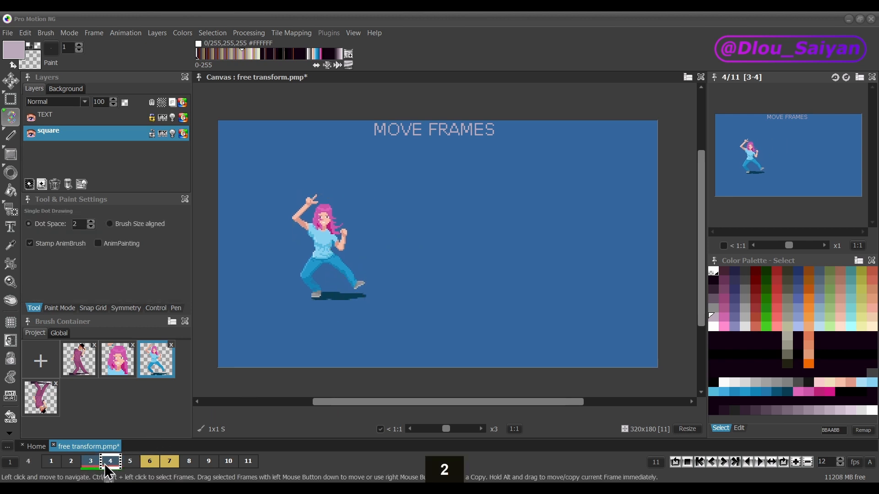
pyautogui.press('1')
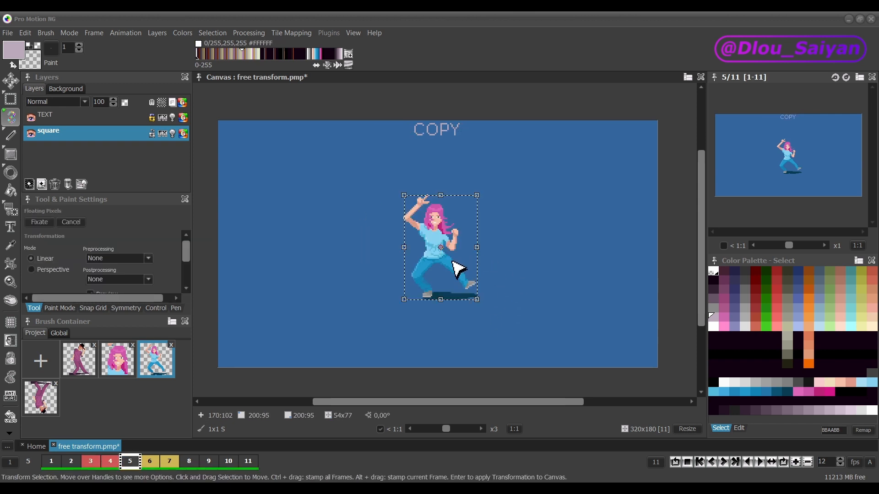
# Step: Stamp a copy of the free-transformed dancer toward the right side of the canvas on frame 5
pyautogui.moveTo(455, 268); pyautogui.dragTo(559, 269)
pyautogui.press('alt')
pyautogui.press('alt')
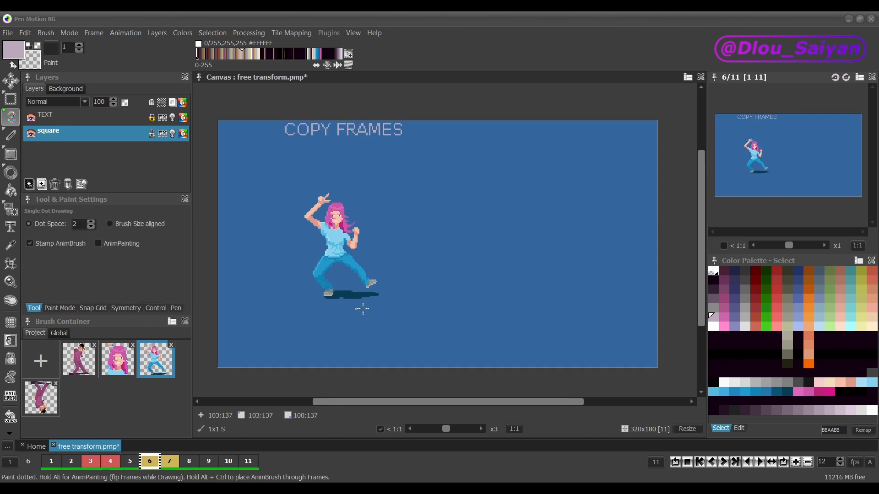
# Step: Select frames 6 and 7, stamp copies of the free-transformed dancer side by side on both, and check both frames
pyautogui.click(151, 463)
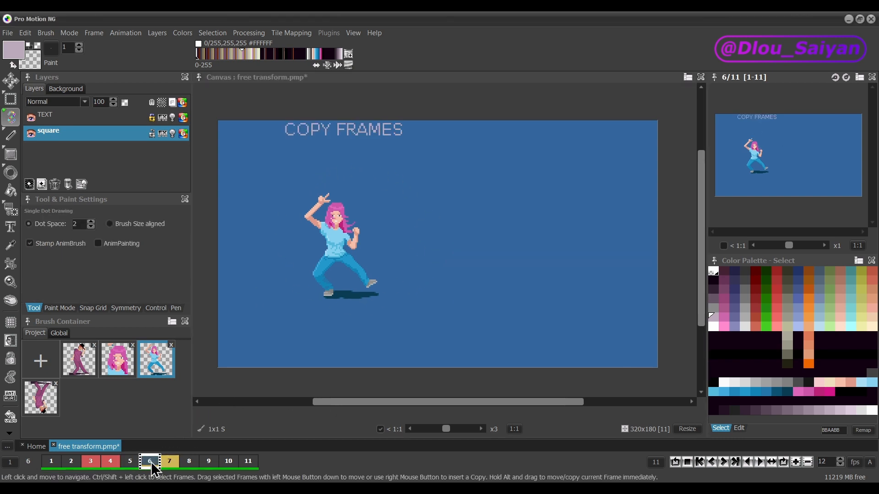
pyautogui.press('2')
pyautogui.press('1')
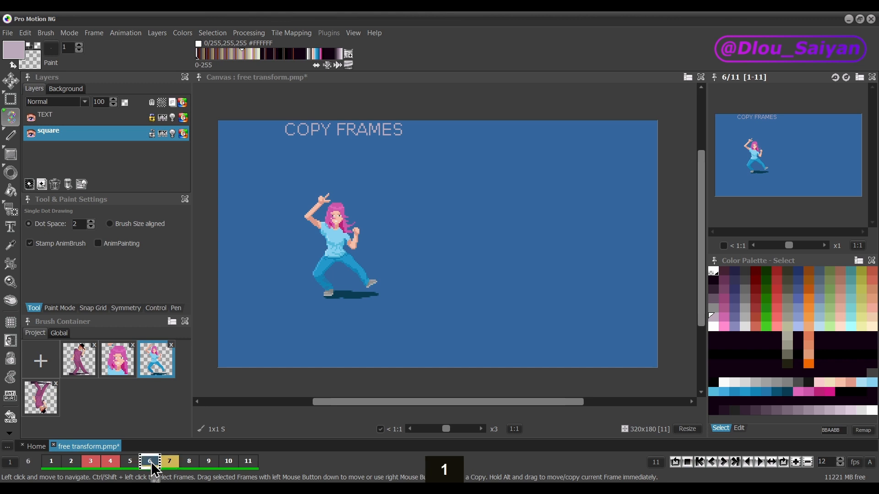
pyautogui.keyDown('ctrl'); pyautogui.click(169, 462); pyautogui.keyUp('ctrl')
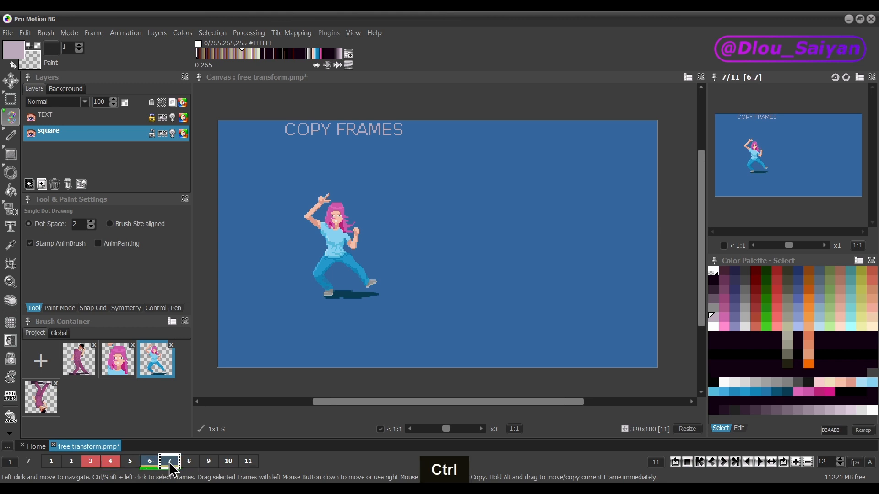
pyautogui.moveTo(341, 270); pyautogui.dragTo(416, 275)
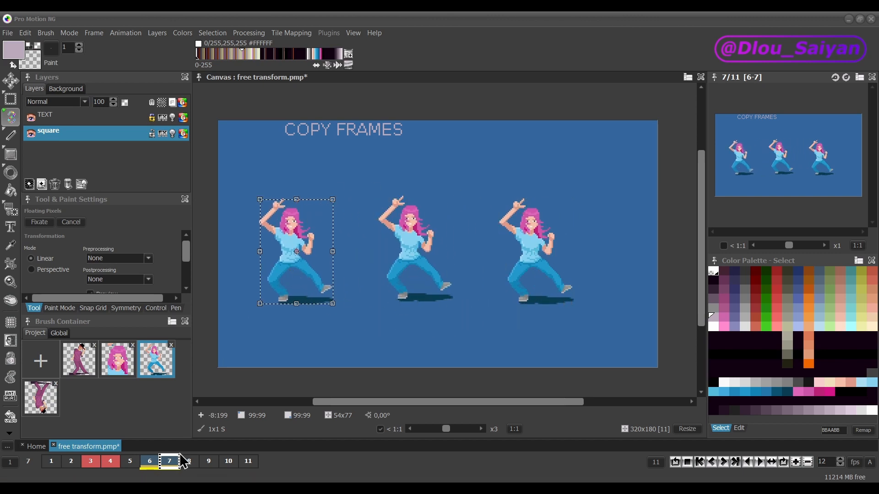
pyautogui.press('1')
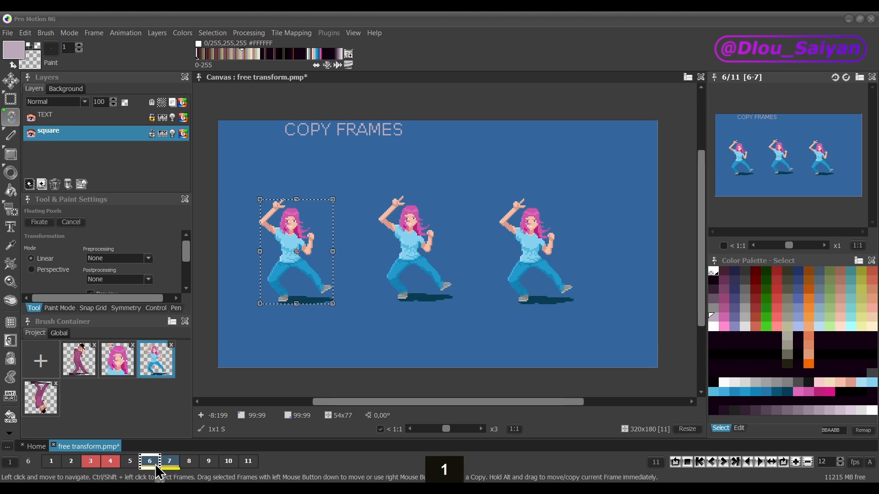
pyautogui.press('2')
pyautogui.press('1')
pyautogui.press('2')
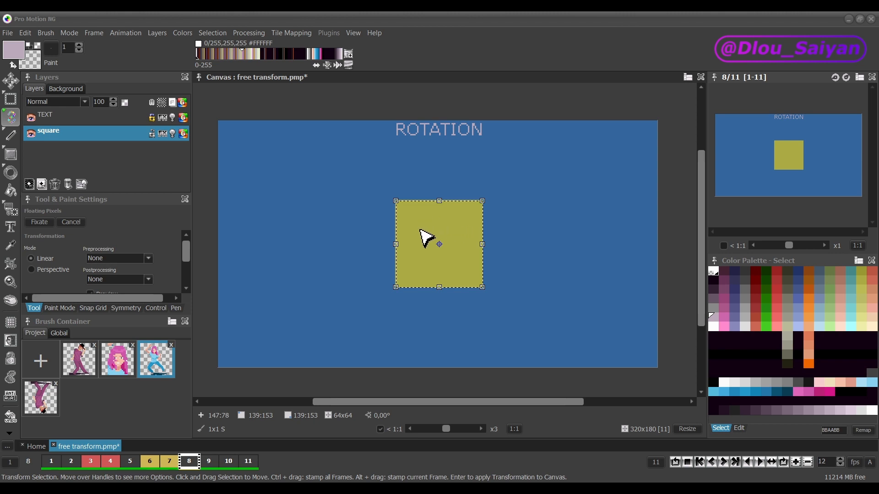
# Step: Rotate the square on frame 8 to 180°, and adjust its angle back and forth in one-degree increments
pyautogui.moveTo(516, 263); pyautogui.dragTo(338, 237)
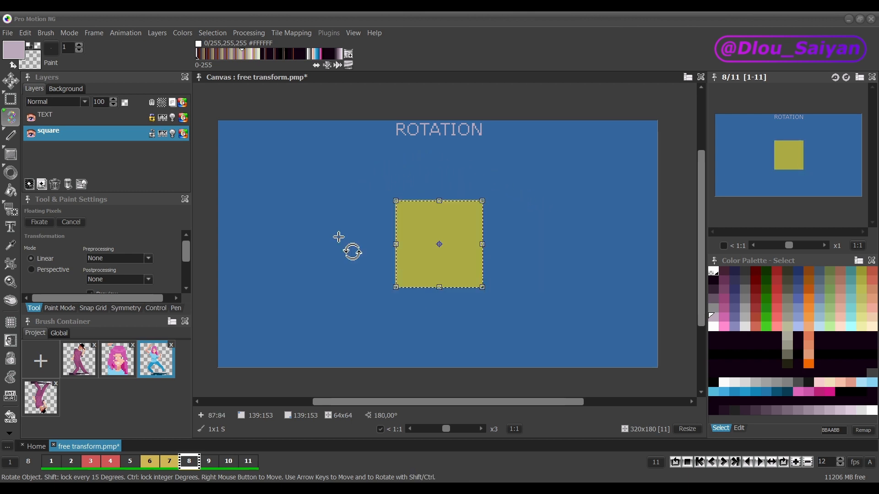
pyautogui.press('ctrl')
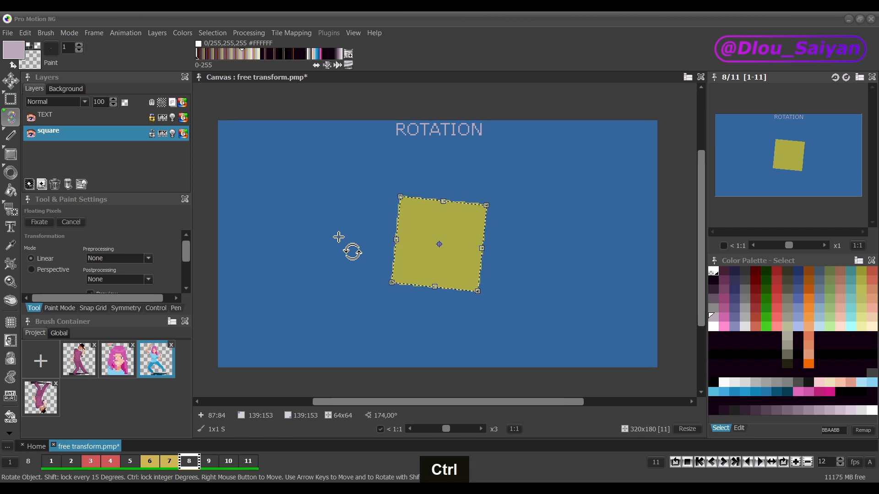
pyautogui.hotkey('ctrl', 'Left')
pyautogui.hotkey('ctrl', 'Left')
pyautogui.hotkey('ctrl', 'Left')
pyautogui.hotkey('ctrl', 'Left')
pyautogui.hotkey('ctrl', 'Left')
pyautogui.hotkey('ctrl', 'Left')
pyautogui.hotkey('ctrl', 'Left')
pyautogui.hotkey('ctrl', 'Left')
pyautogui.hotkey('ctrl', 'Left')
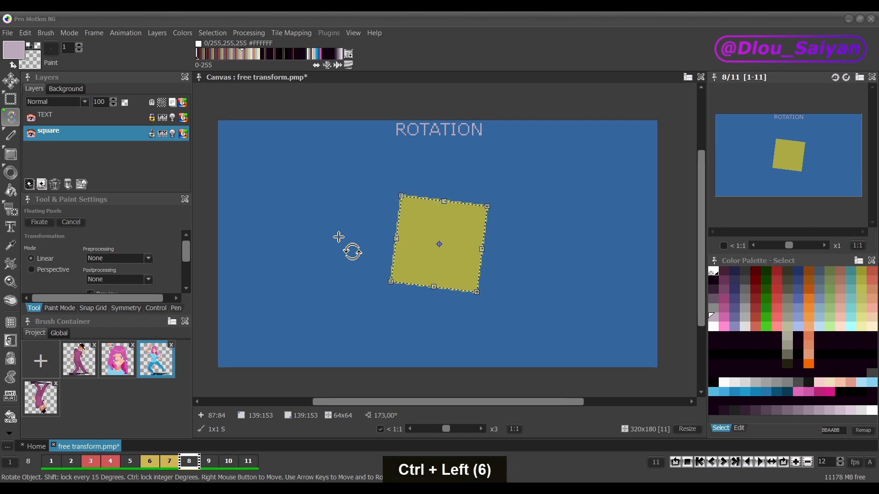
pyautogui.hotkey('ctrl', 'Left')
pyautogui.hotkey('ctrl', 'Left')
pyautogui.hotkey('ctrl', 'Left')
pyautogui.hotkey('ctrl', 'Left')
pyautogui.hotkey('ctrl', 'Left')
pyautogui.hotkey('ctrl', 'Left')
pyautogui.hotkey('ctrl', 'Left')
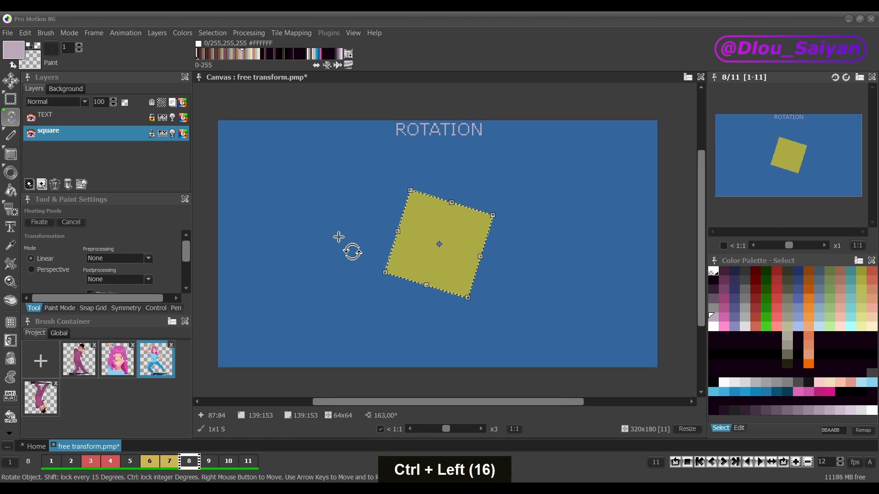
pyautogui.hotkey('ctrl', 'Right')
pyautogui.hotkey('ctrl', 'Right')
pyautogui.hotkey('ctrl', 'Right')
pyautogui.hotkey('ctrl', 'Right')
pyautogui.hotkey('ctrl', 'Right')
pyautogui.hotkey('ctrl', 'Right')
pyautogui.hotkey('ctrl', 'Right')
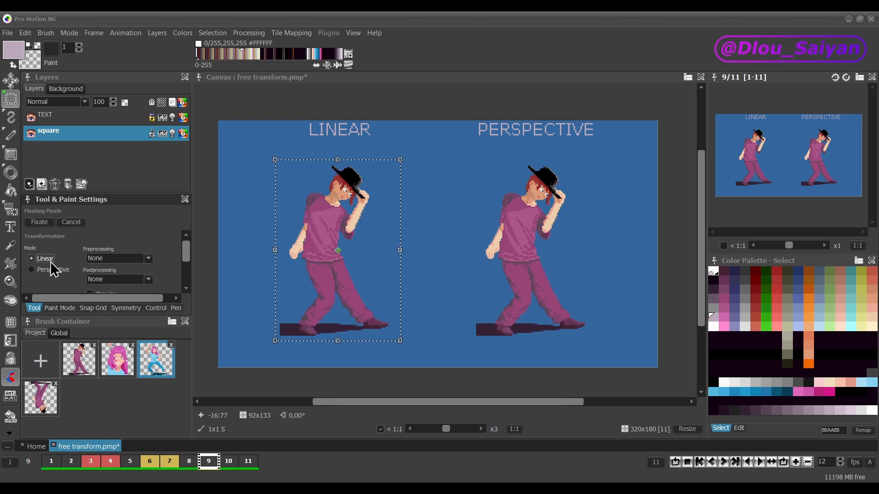
# Step: On frame 9, symmetrically widen the base and narrow the top of one figure in Linear mode and the other in Perspective mode
pyautogui.moveTo(416, 352); pyautogui.dragTo(452, 349)
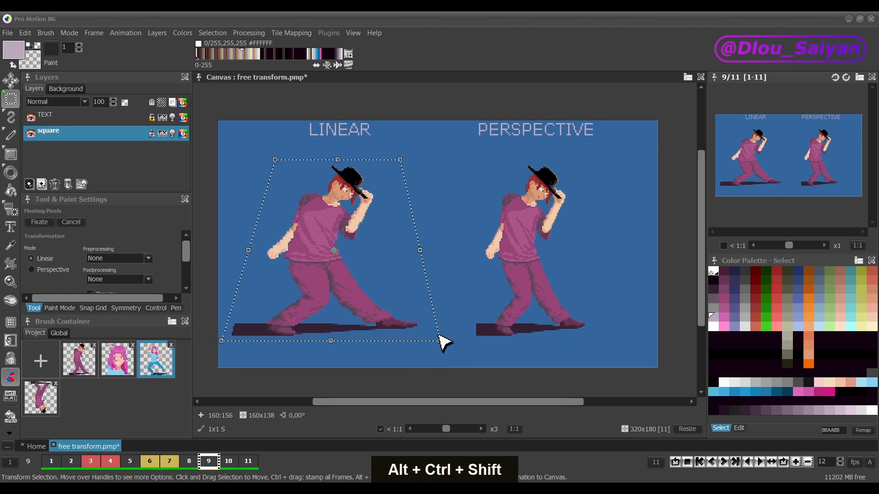
pyautogui.moveTo(414, 175); pyautogui.dragTo(385, 172)
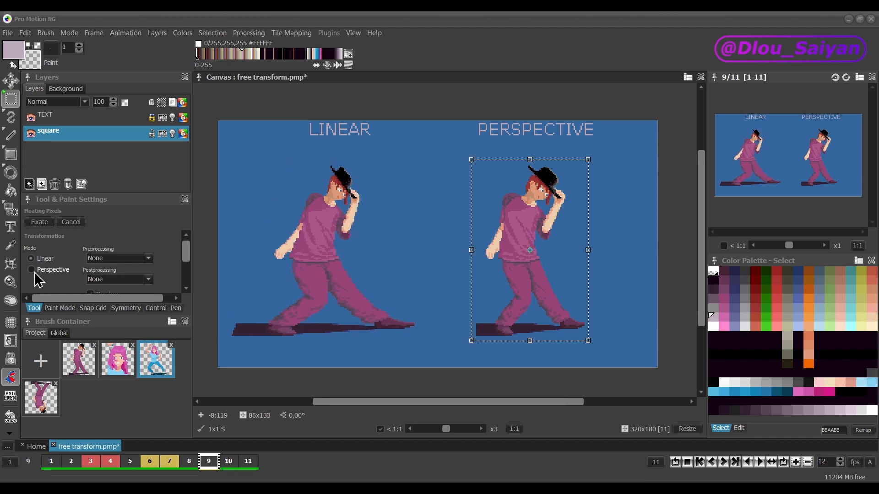
pyautogui.click(32, 269)
pyautogui.moveTo(588, 341); pyautogui.dragTo(633, 341)
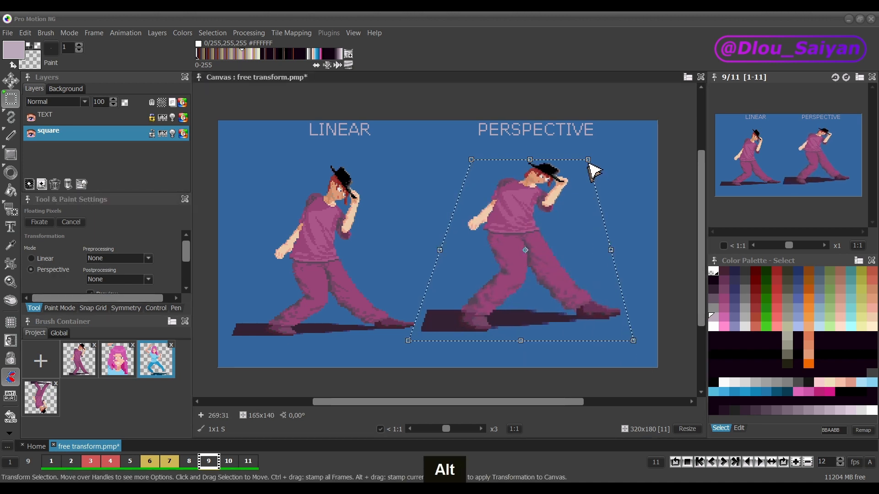
pyautogui.moveTo(588, 160); pyautogui.dragTo(564, 159)
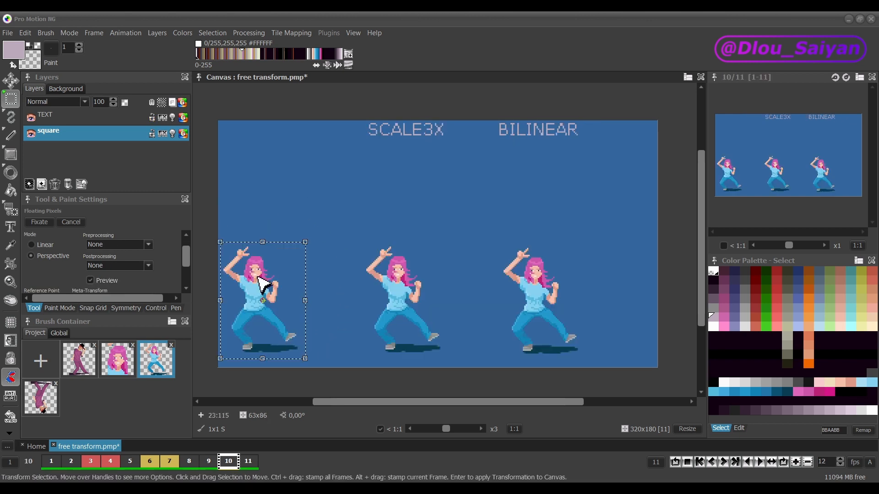
# Step: Enlarge the first dancer on frame 10 without preprocessing and the middle dancer with Scale3x preprocessing
pyautogui.moveTo(305, 241); pyautogui.dragTo(368, 152)
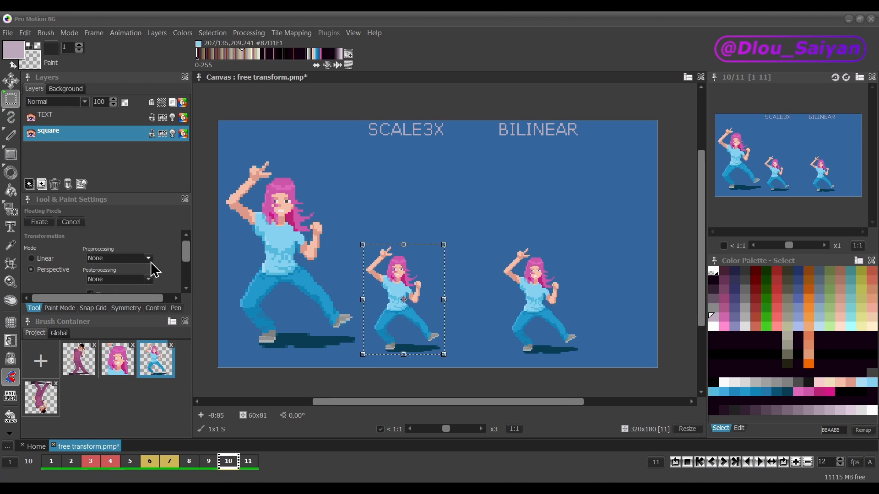
pyautogui.click(148, 258)
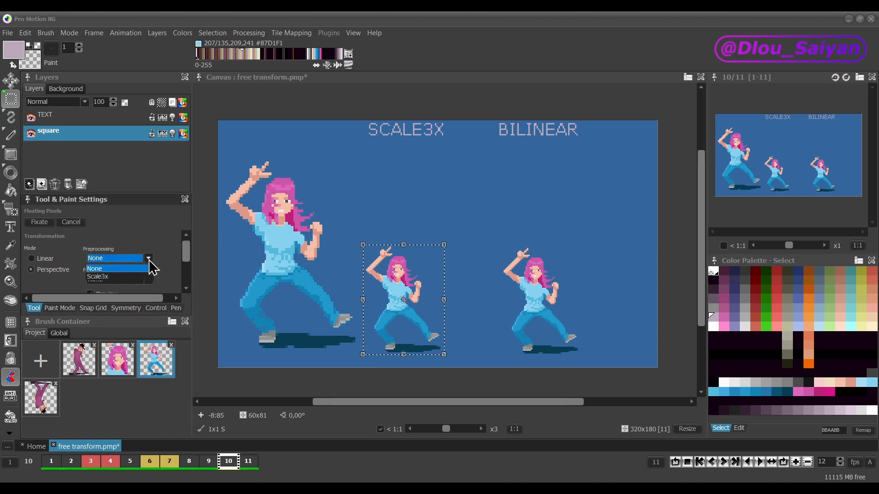
pyautogui.click(131, 276)
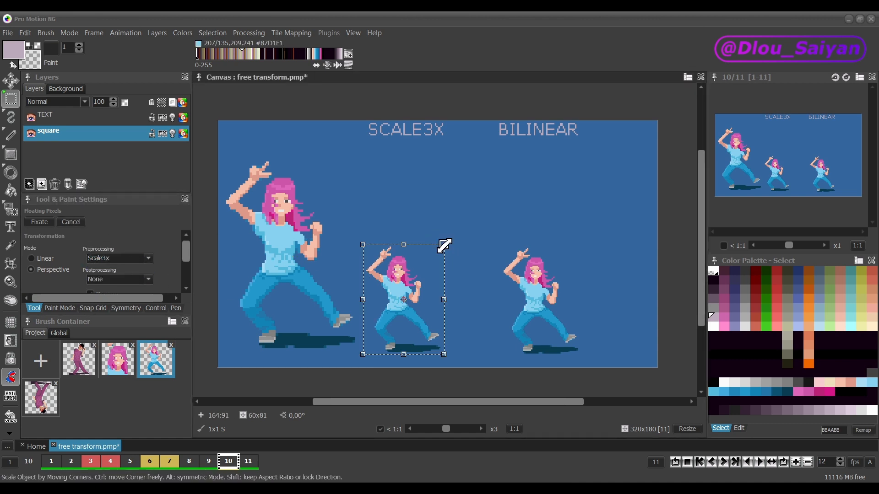
pyautogui.moveTo(444, 245); pyautogui.dragTo(505, 147)
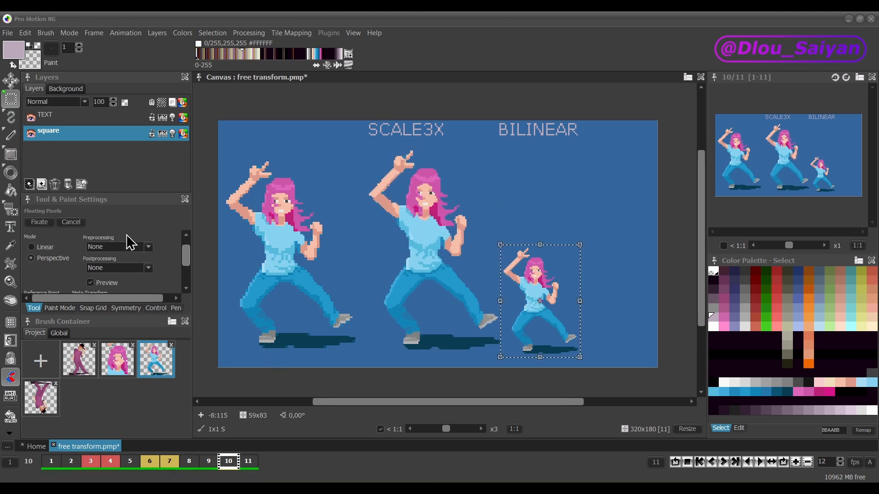
# Step: Enlarge the dancer under the BILINEAR label to 116x157 with Bilinear postprocessing and apply the transformation
pyautogui.click(129, 270)
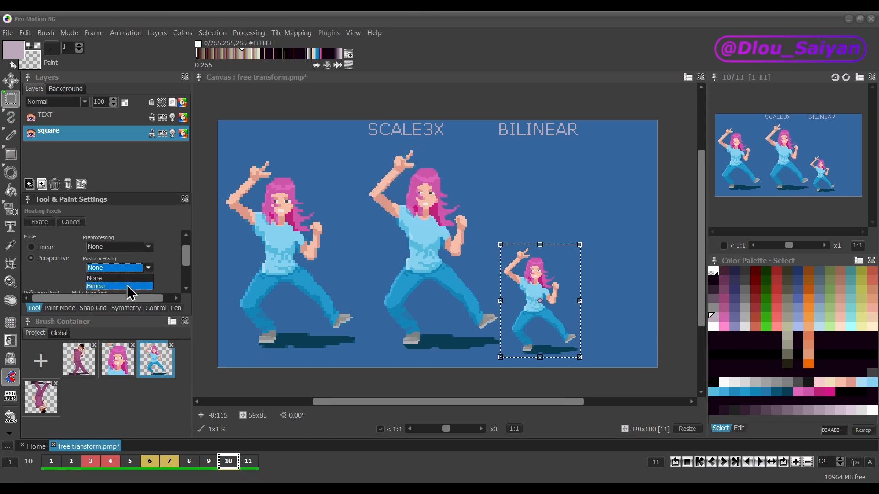
pyautogui.click(126, 285)
pyautogui.moveTo(580, 244); pyautogui.dragTo(658, 142)
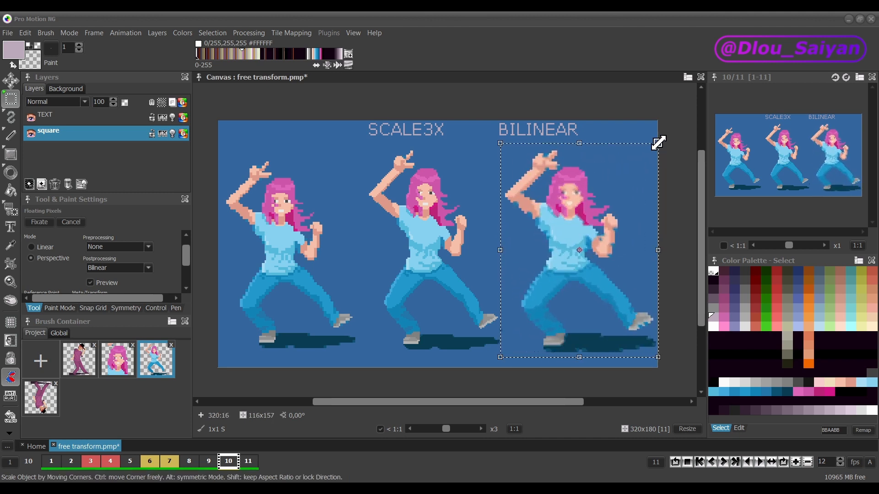
pyautogui.press('Return')
pyautogui.press('Return')
# Step: Try rotating the figure on frame 11 about 24° around its centre, and try rotations around another reference point
pyautogui.scroll(-1, 74, 245)
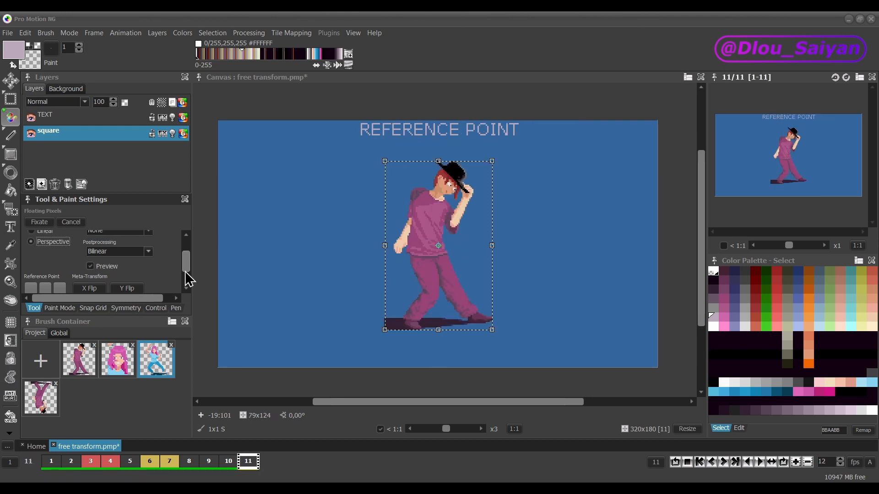
pyautogui.moveTo(185, 271); pyautogui.dragTo(185, 292)
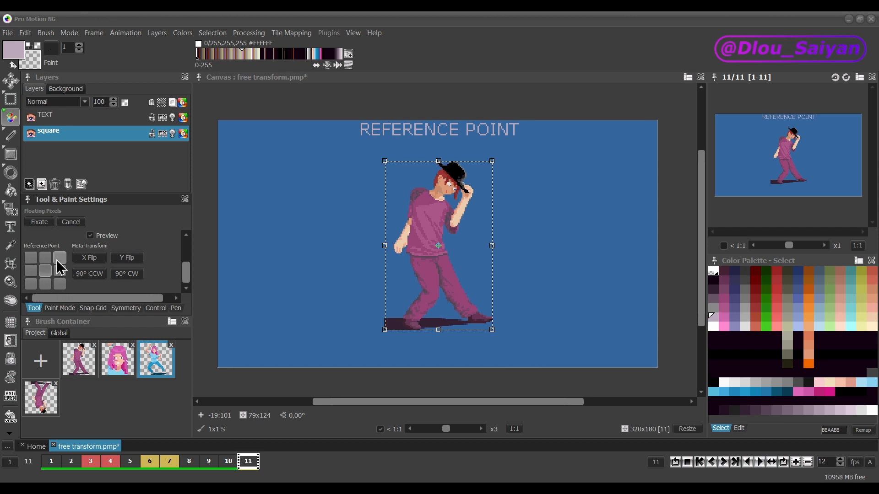
pyautogui.click(31, 272)
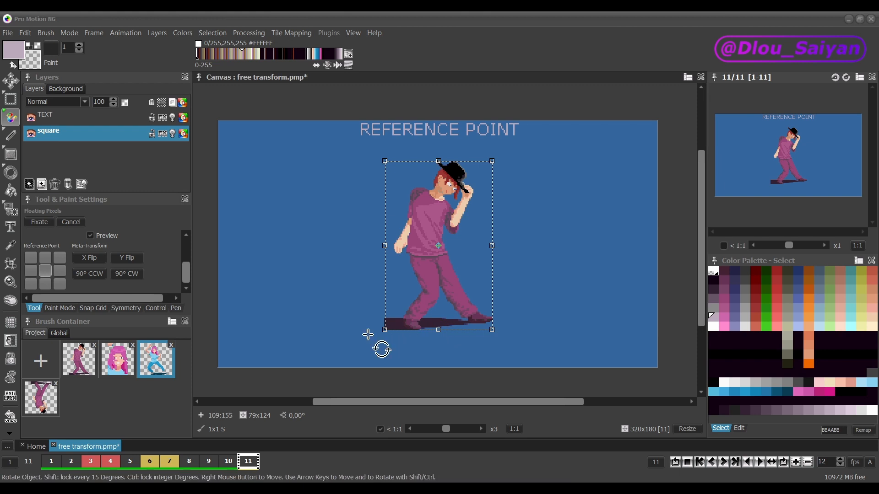
pyautogui.moveTo(367, 333); pyautogui.dragTo(413, 345)
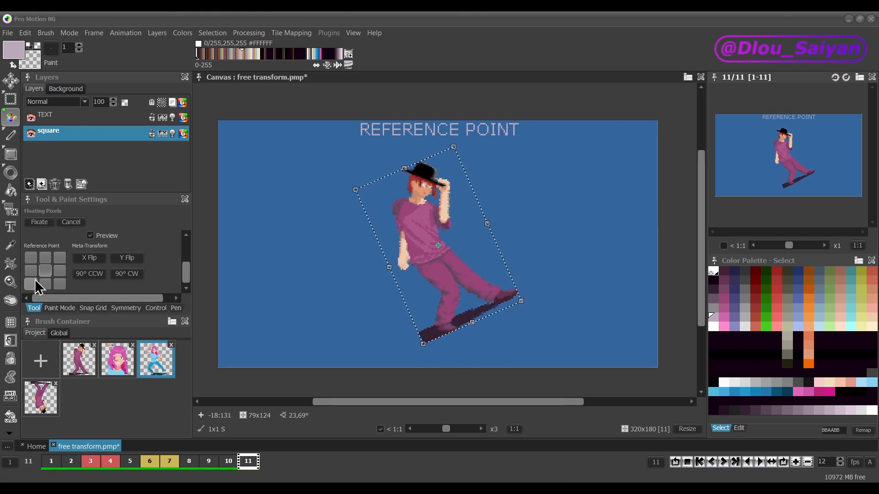
pyautogui.moveTo(608, 235); pyautogui.dragTo(512, 277)
pyautogui.moveTo(498, 262); pyautogui.dragTo(498, 254)
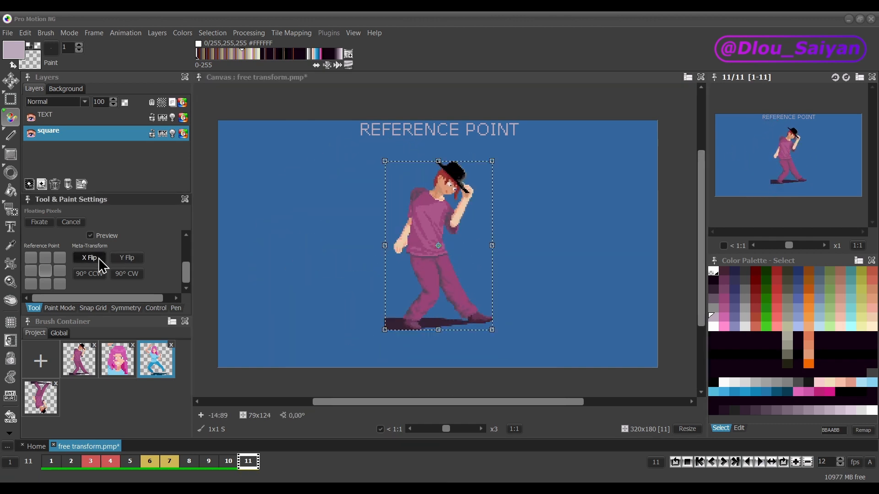
# Step: Flip the figure on frame 11 back and forth horizontally with X Flip and vertically with Y Flip
pyautogui.click(98, 257)
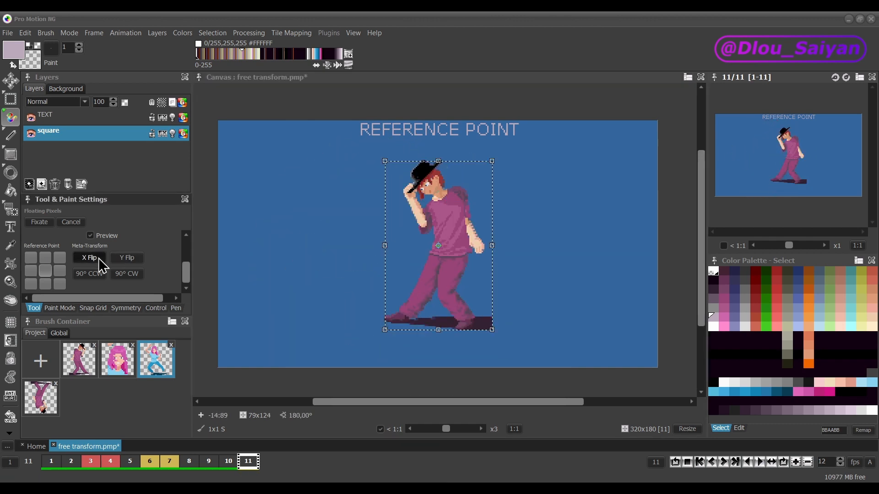
pyautogui.click(98, 257)
pyautogui.click(98, 257)
pyautogui.click(98, 257)
pyautogui.click(120, 260)
pyautogui.click(120, 260)
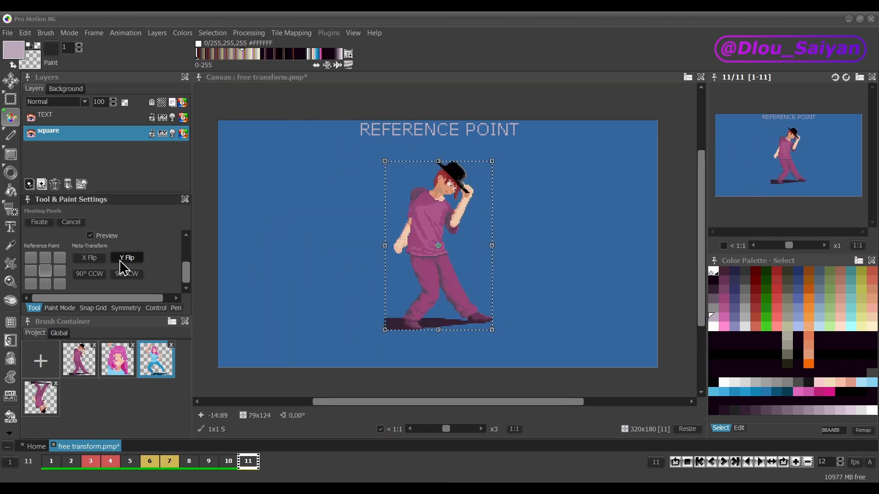
pyautogui.click(120, 260)
pyautogui.click(120, 260)
# Step: Turn the figure on frame 11 through full rotations in 90° counterclockwise and 90° clockwise increments
pyautogui.click(92, 277)
pyautogui.click(92, 277)
pyautogui.click(92, 277)
pyautogui.click(92, 277)
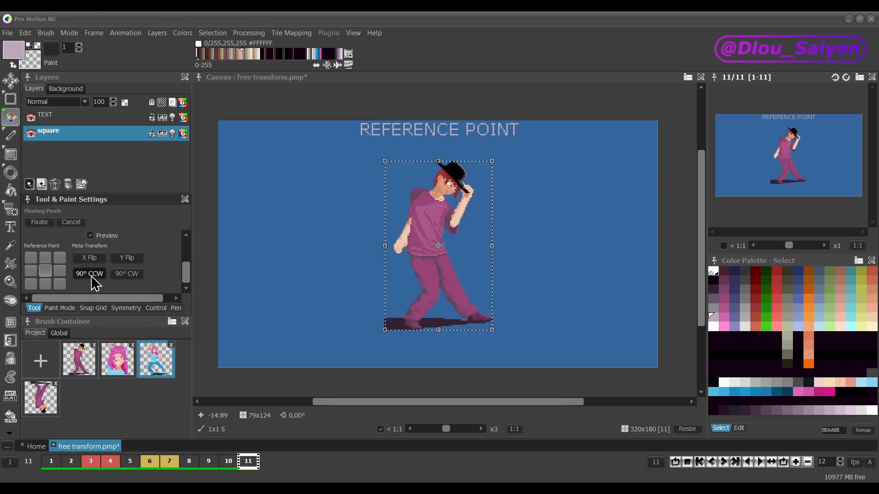
pyautogui.click(92, 277)
pyautogui.click(92, 277)
pyautogui.click(92, 277)
pyautogui.click(92, 277)
pyautogui.click(129, 277)
pyautogui.click(129, 277)
pyautogui.click(129, 276)
pyautogui.click(129, 276)
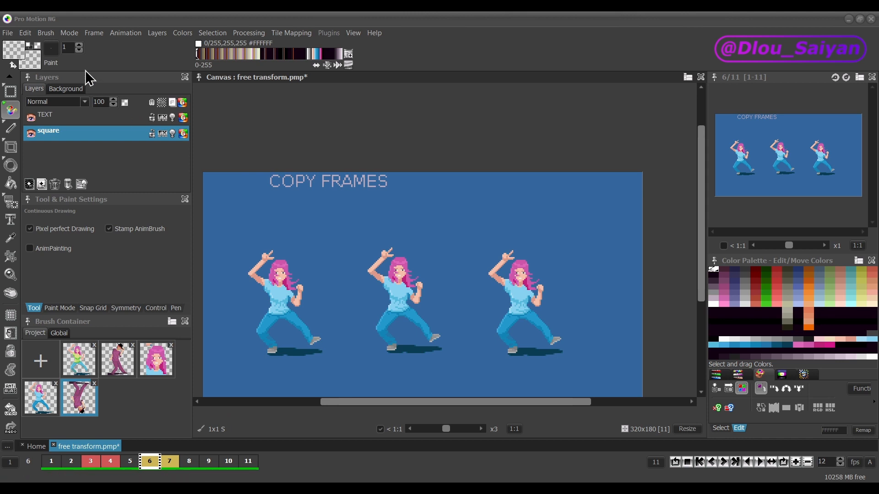
pyautogui.click(26, 33)
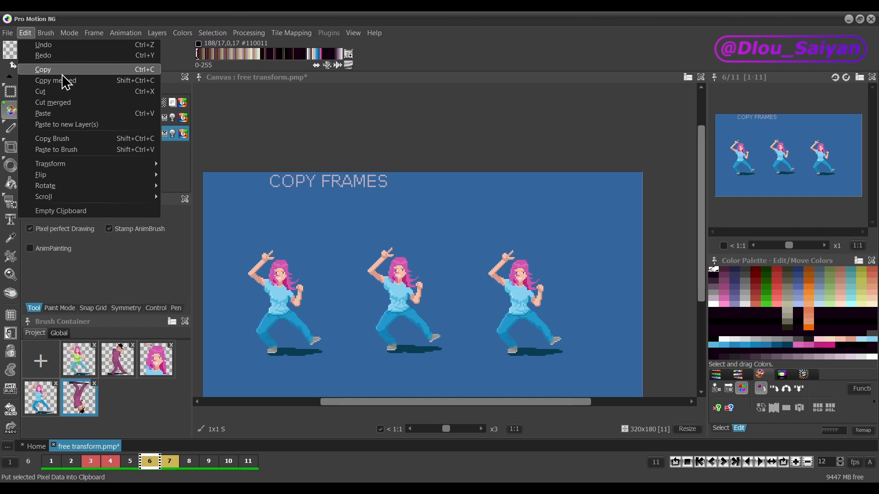
pyautogui.click(175, 173)
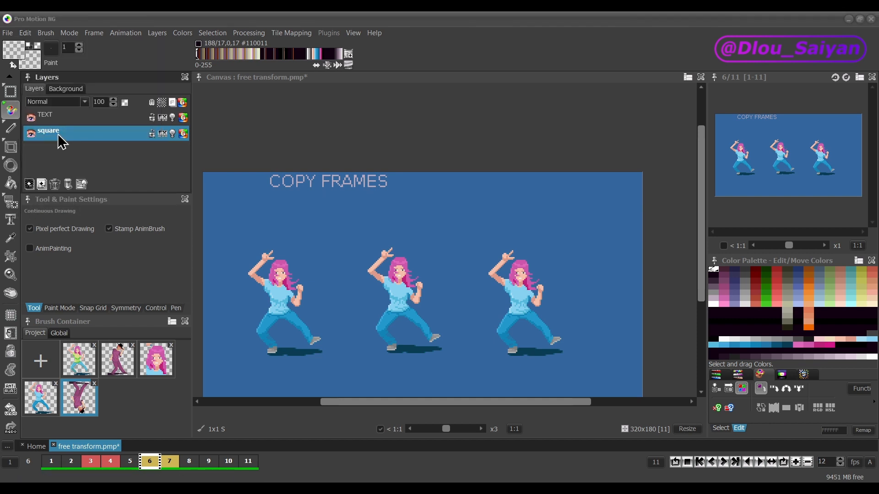
# Step: Hide and show the square and TEXT layers one after the other to check what each contains
pyautogui.click(31, 136)
pyautogui.click(31, 134)
pyautogui.click(31, 118)
pyautogui.click(31, 119)
# Step: Copy the contents of the TEXT and square layers together and paste them into new layers
pyautogui.keyDown('ctrl'); pyautogui.click(58, 120); pyautogui.keyUp('ctrl')
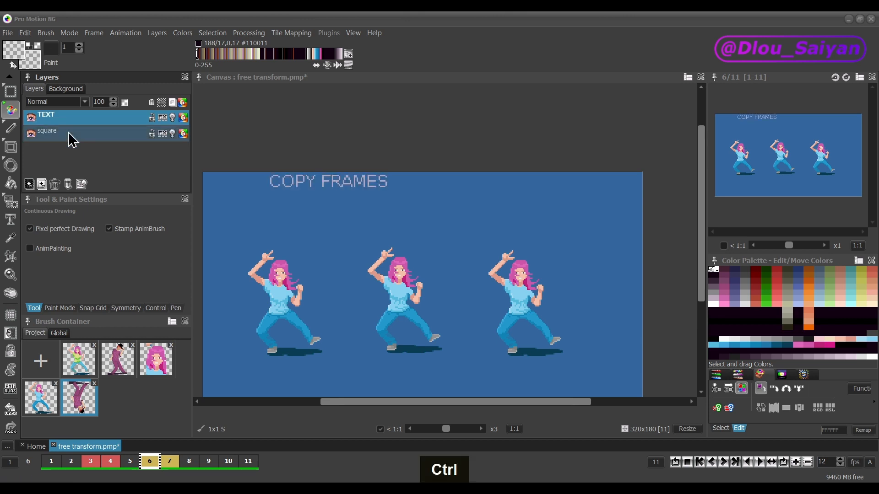
pyautogui.click(25, 33)
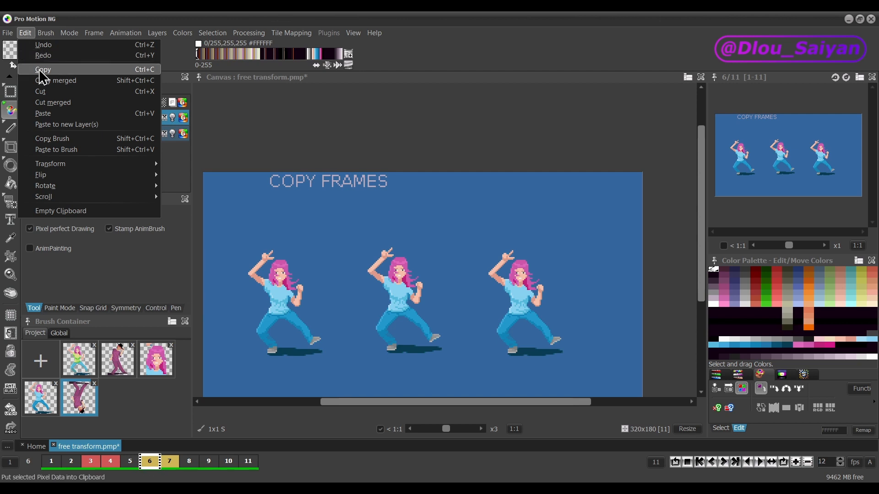
pyautogui.click(43, 75)
pyautogui.click(25, 33)
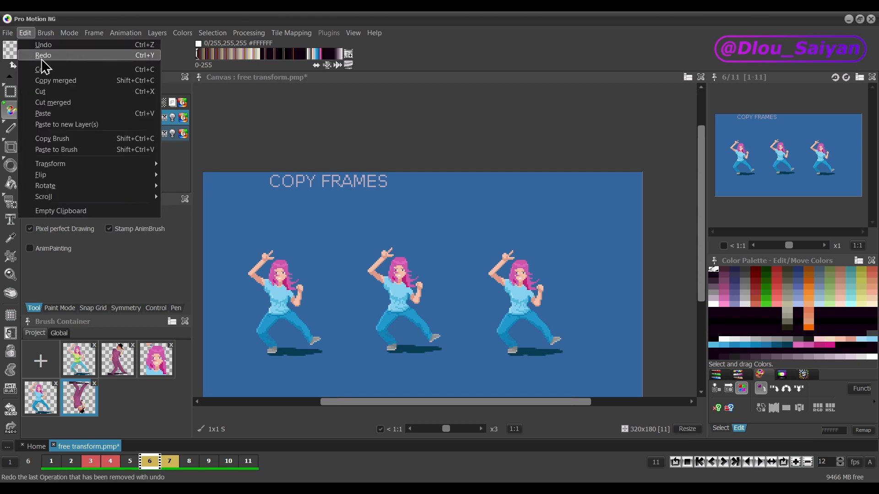
pyautogui.click(63, 128)
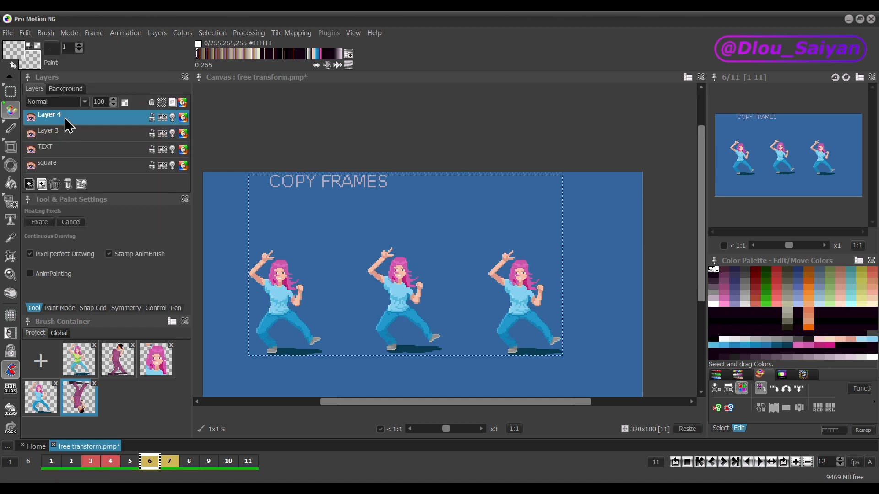
# Step: Hide the original TEXT and square layers and toggle the two pasted layers to check what each contains
pyautogui.click(33, 151)
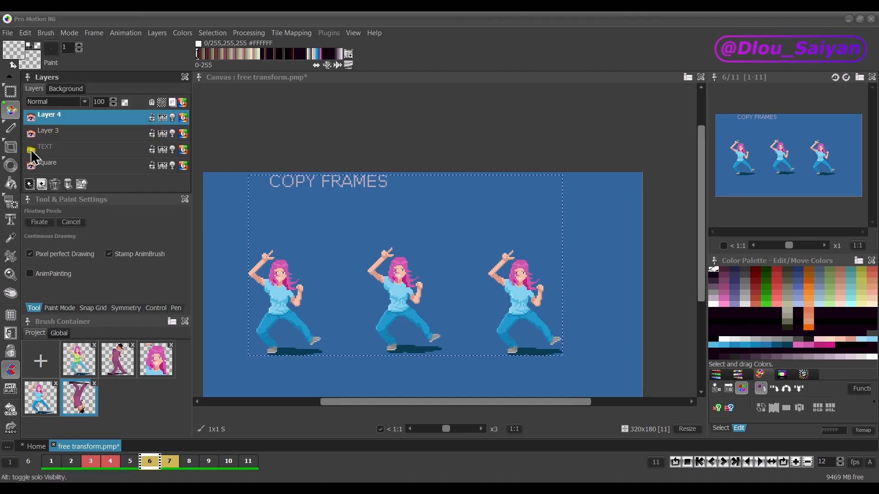
pyautogui.click(33, 166)
pyautogui.click(29, 118)
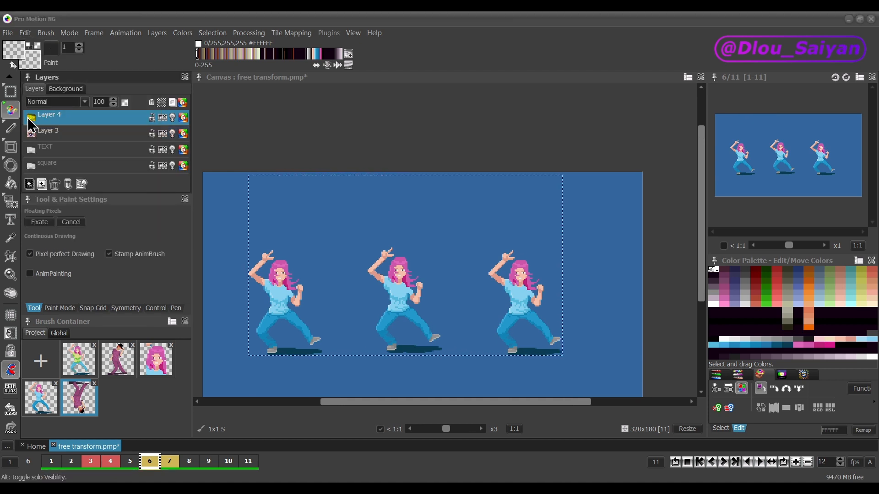
pyautogui.click(30, 119)
pyautogui.click(33, 137)
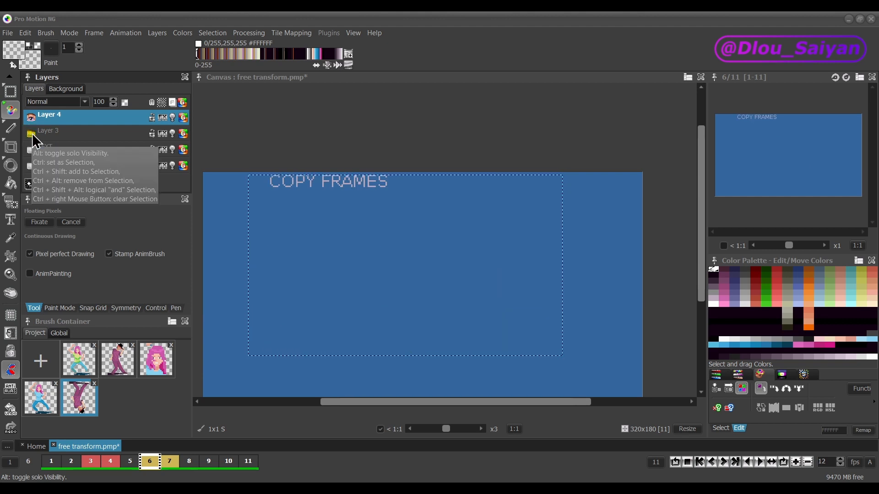
pyautogui.click(33, 137)
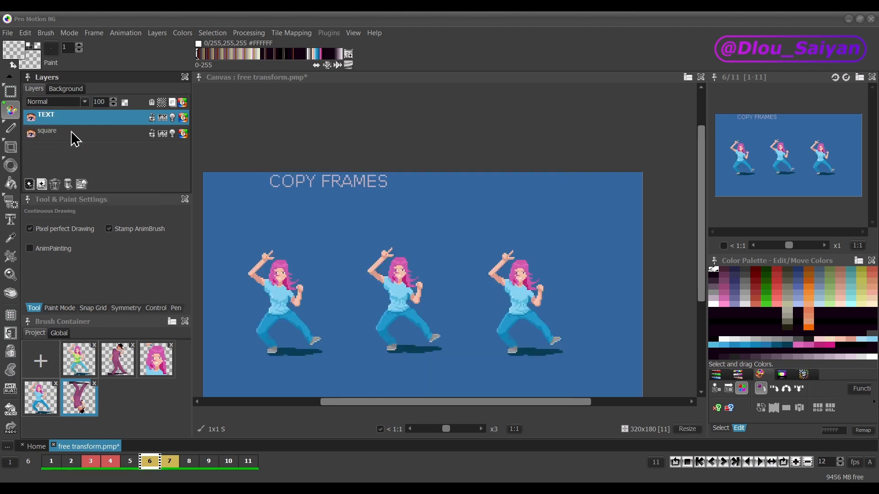
# Step: Copy the square and TEXT layers merged and paste the result into a new layer
pyautogui.click(76, 139)
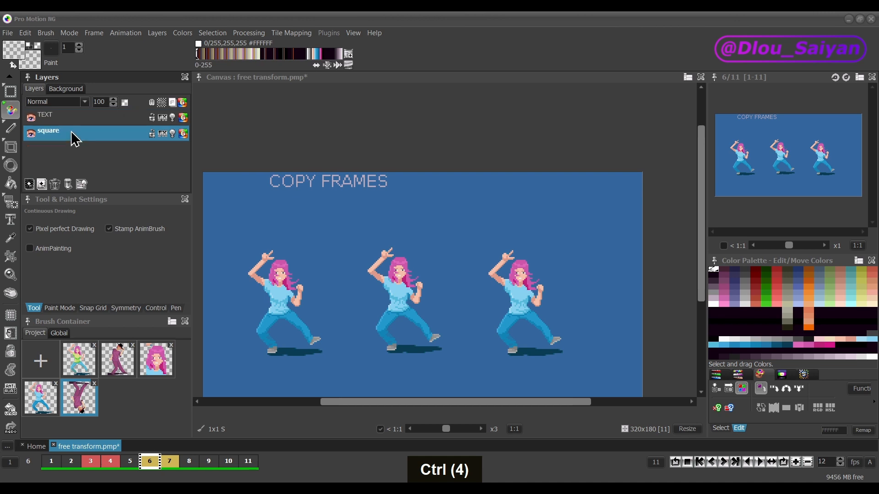
pyautogui.keyDown('ctrl'); pyautogui.click(71, 122); pyautogui.keyUp('ctrl')
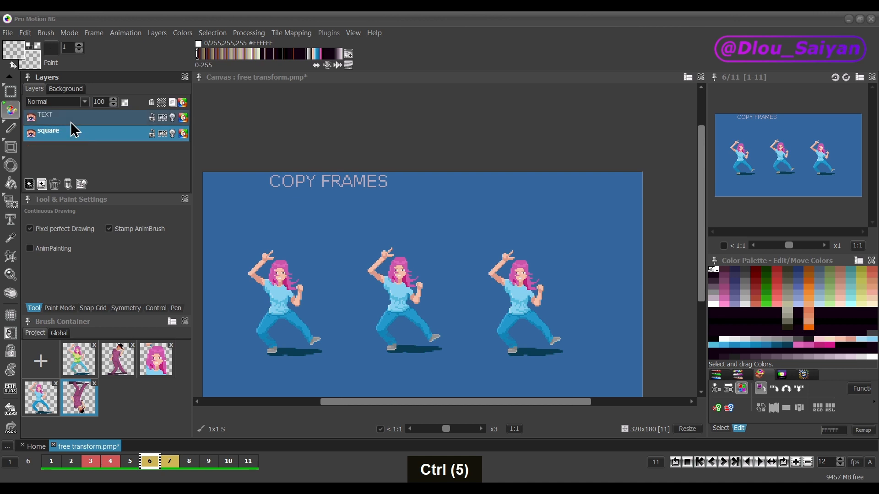
pyautogui.click(25, 33)
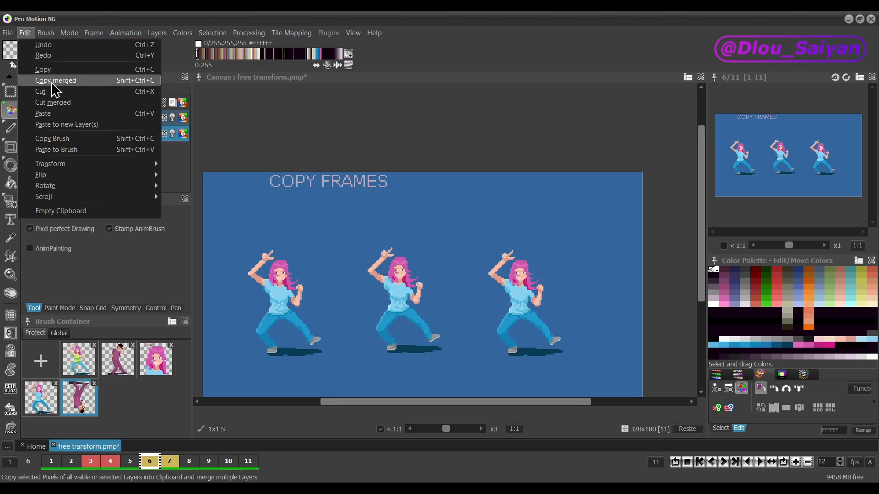
pyautogui.click(55, 80)
pyautogui.click(25, 33)
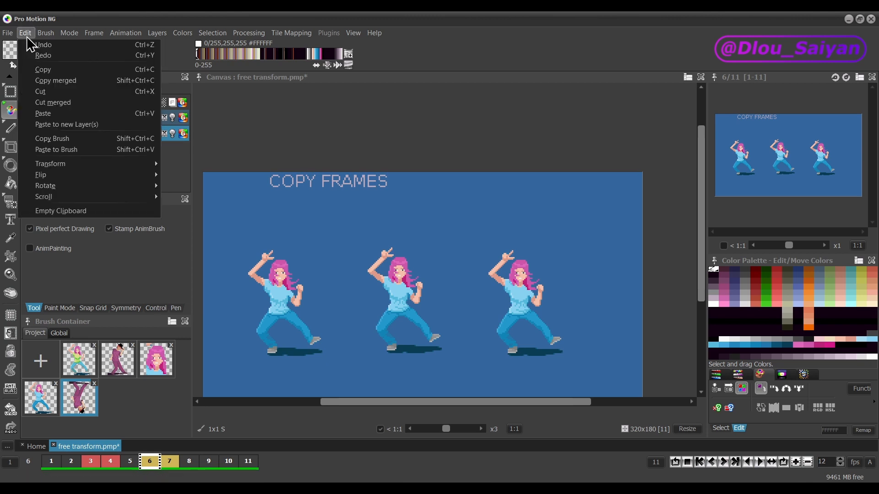
pyautogui.click(52, 127)
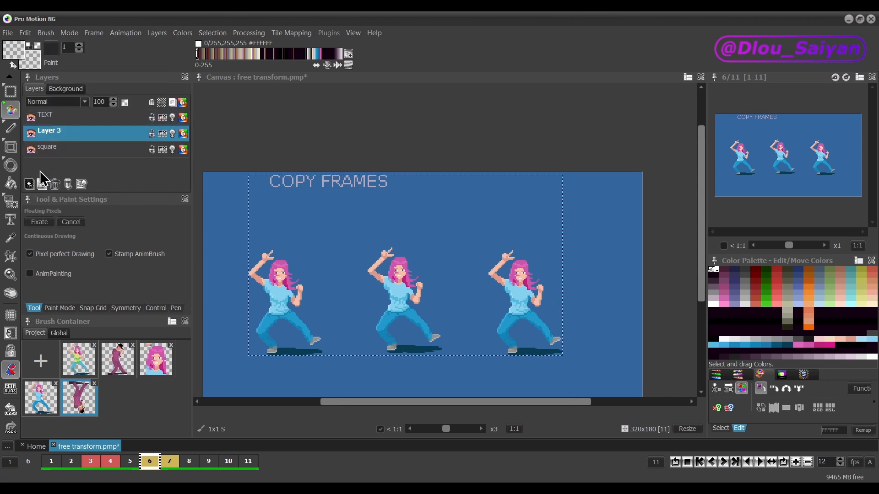
# Step: Hide the TEXT and square layers and move the pasted merged layer above the TEXT layer
pyautogui.click(30, 119)
pyautogui.click(32, 151)
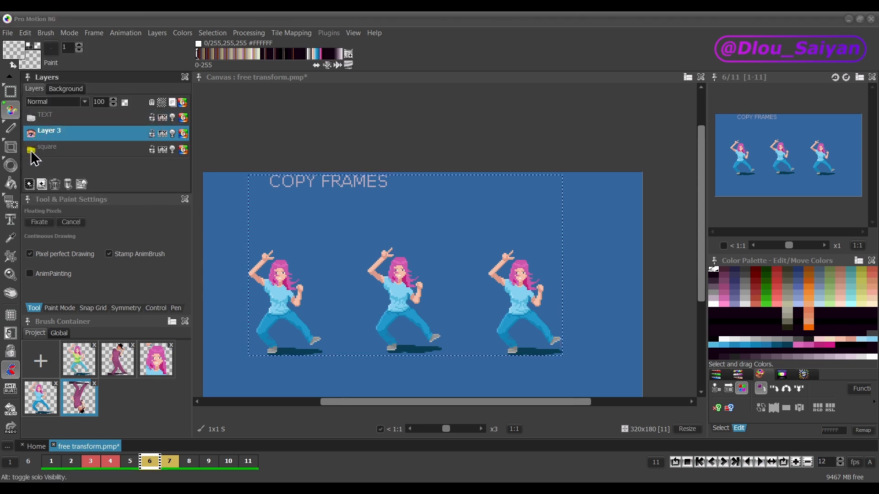
pyautogui.moveTo(50, 135); pyautogui.dragTo(53, 124)
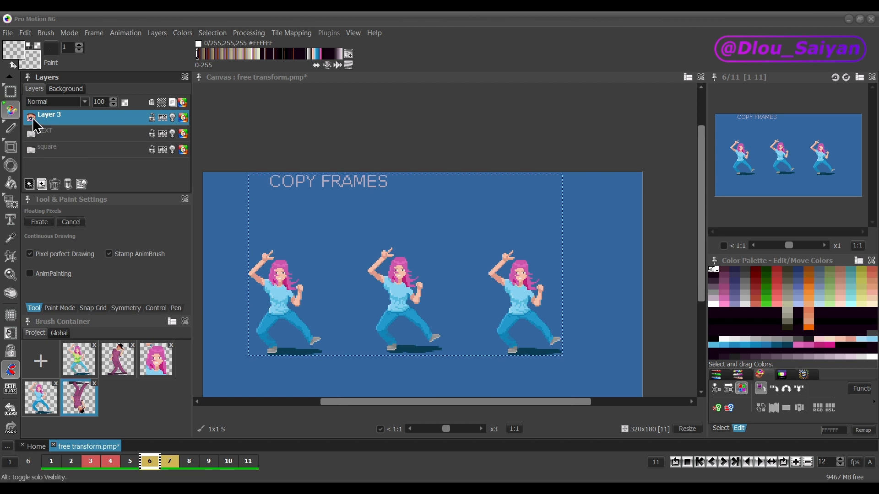
# Step: Toggle the merged layer's visibility repeatedly to check which artwork it holds
pyautogui.click(32, 119)
pyautogui.click(32, 119)
pyautogui.click(32, 119)
pyautogui.click(32, 119)
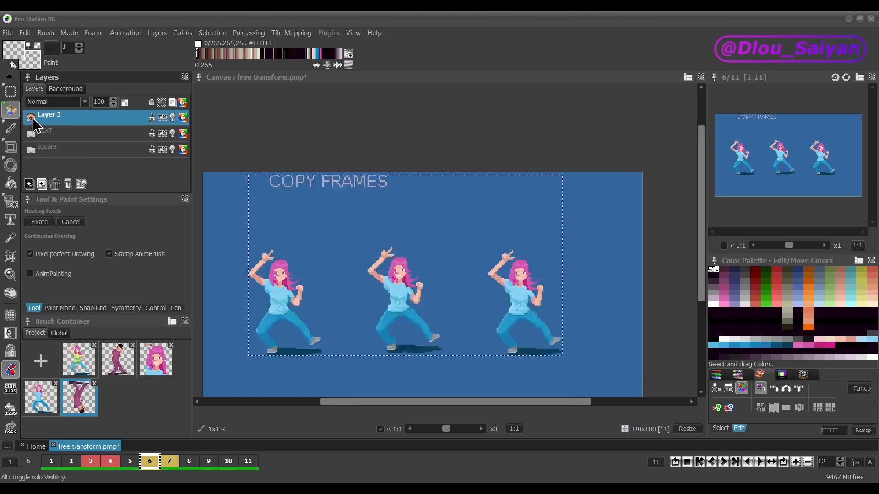
pyautogui.click(32, 119)
pyautogui.click(32, 119)
pyautogui.click(32, 119)
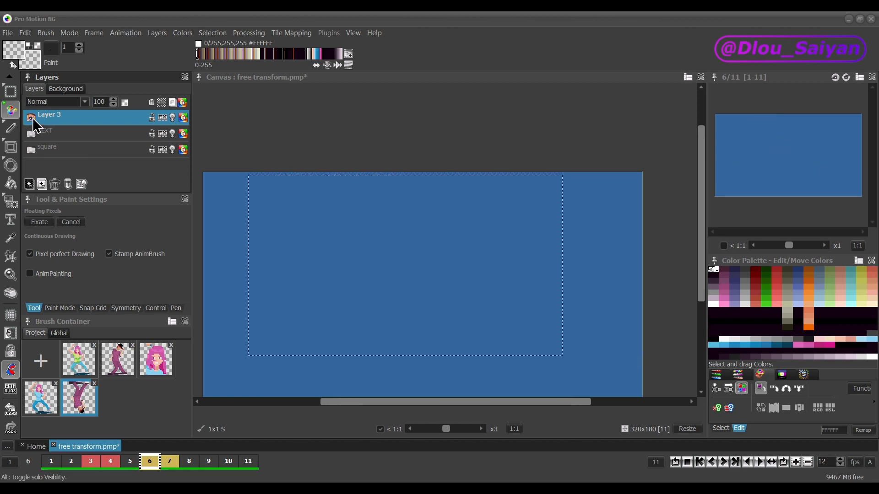
pyautogui.click(32, 119)
# Step: Delete the pasted merged layer and show the square and TEXT layers again
pyautogui.click(55, 184)
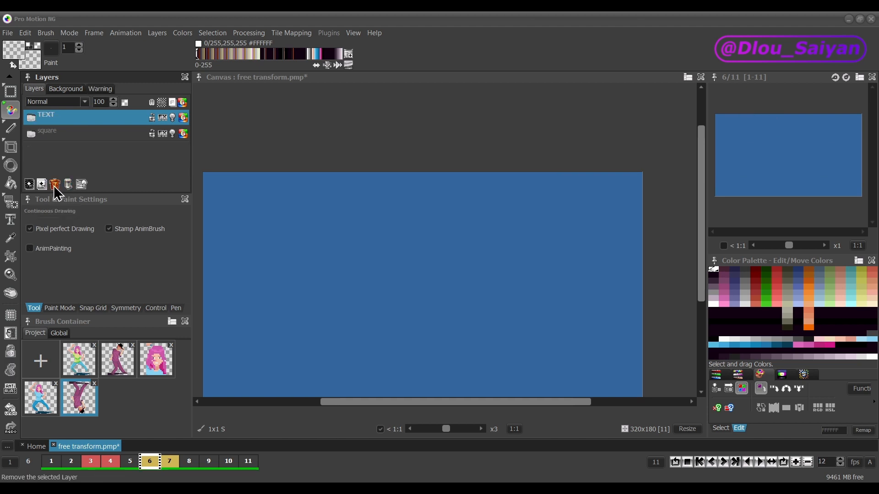
pyautogui.click(31, 134)
pyautogui.click(31, 119)
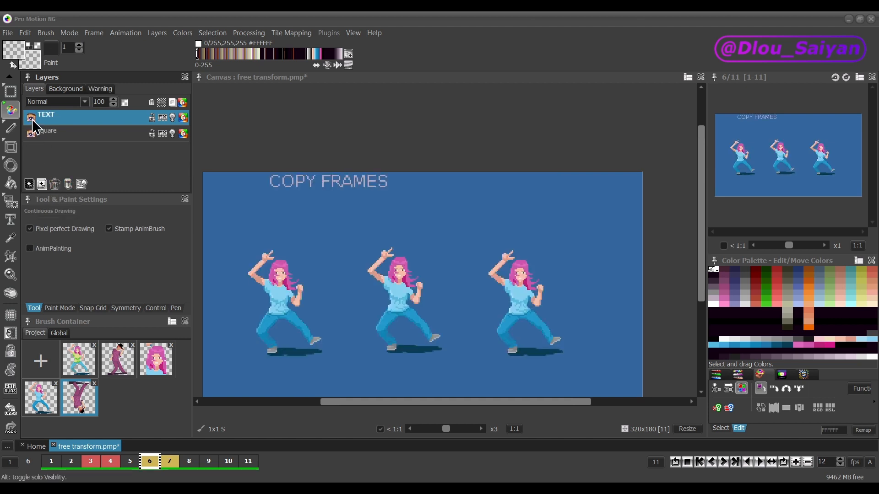
# Step: Copy the TEXT and square layers together and create a new project from the clipboard contents
pyautogui.keyDown('shift'); pyautogui.click(68, 133); pyautogui.keyUp('shift')
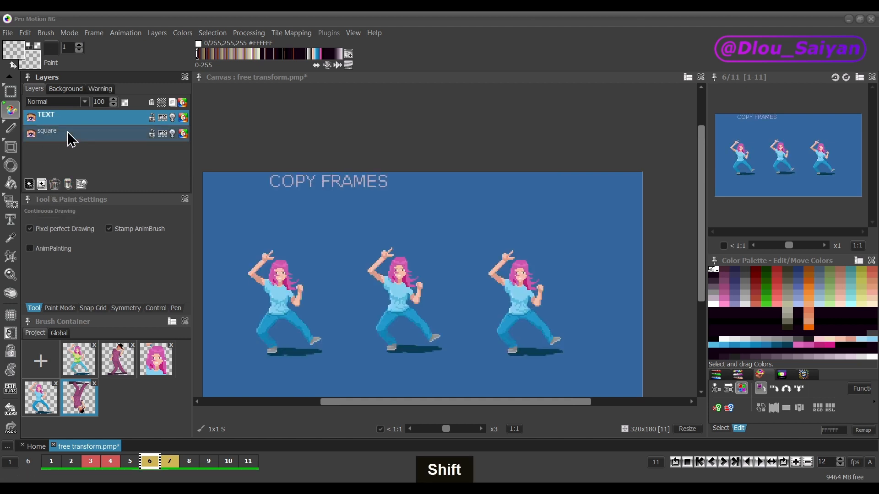
pyautogui.press('ctrl')
pyautogui.hotkey('ctrl', 'c')
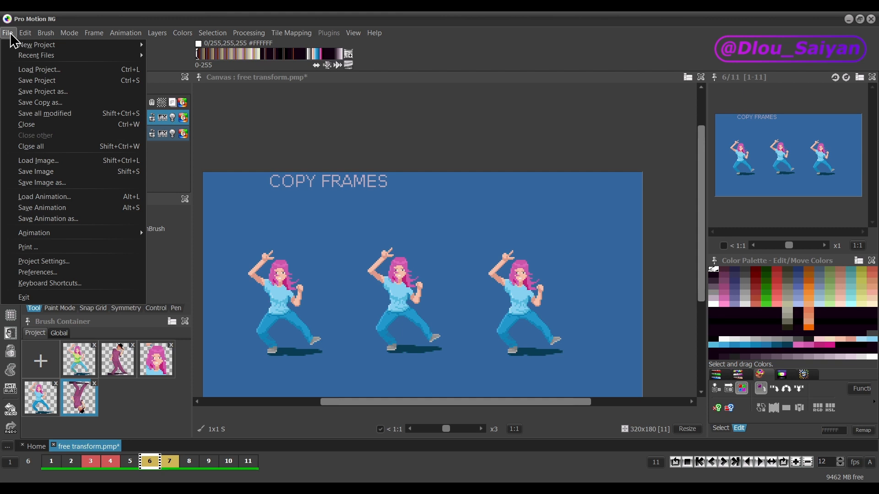
pyautogui.moveTo(41, 44)
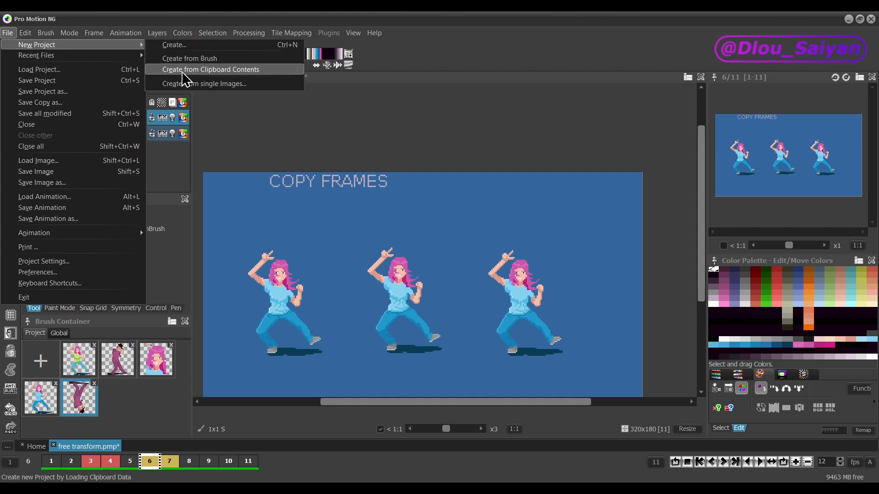
pyautogui.click(211, 69)
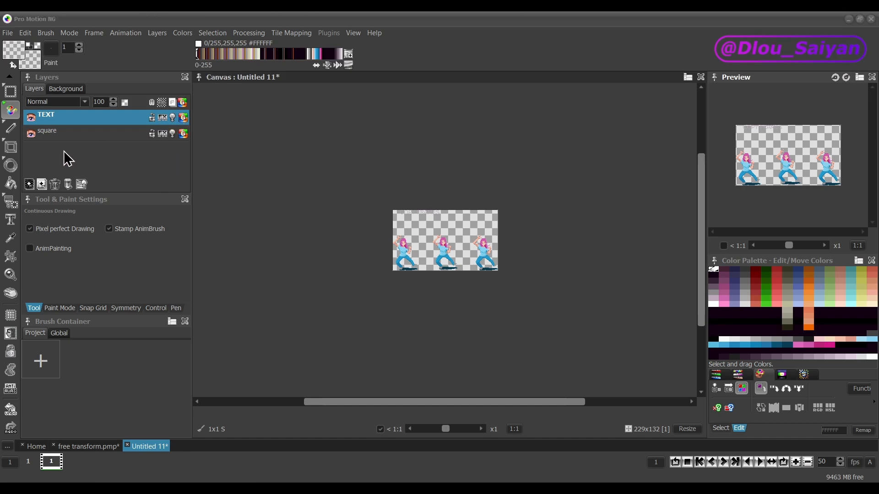
# Step: Set the new project's background to the solid colour 000000
pyautogui.click(64, 89)
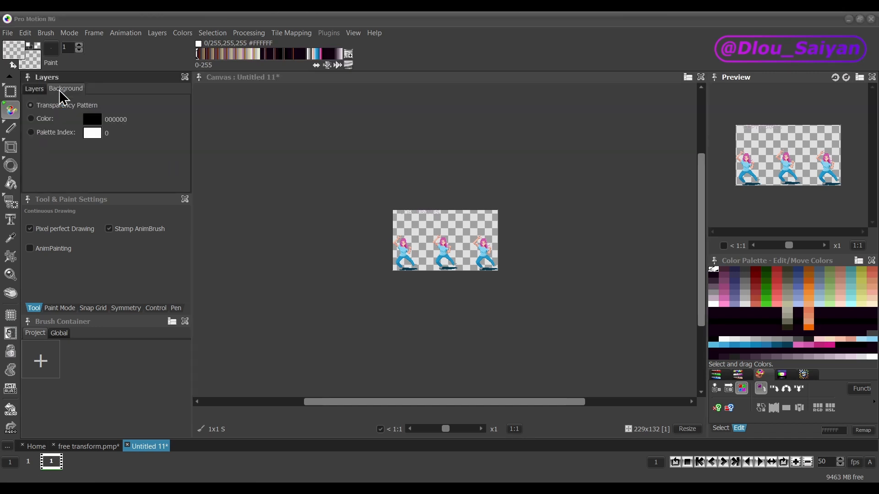
pyautogui.click(36, 120)
pyautogui.click(36, 90)
pyautogui.scroll(2, 439, 241)
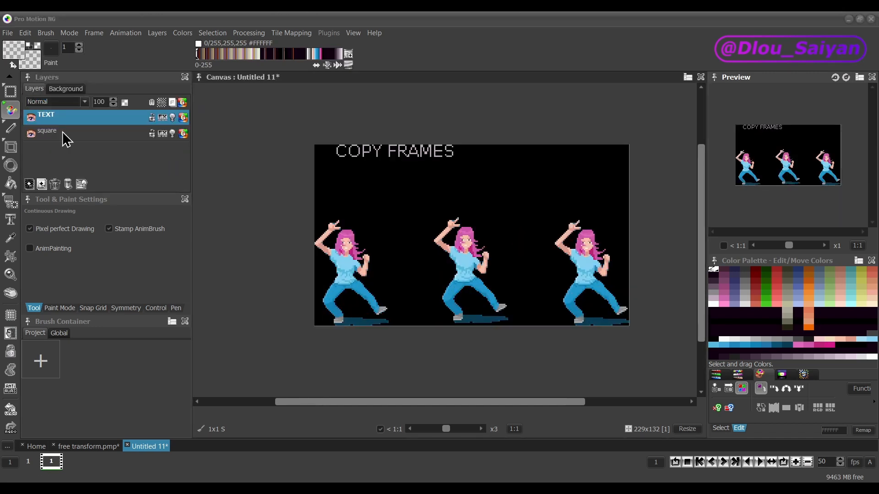
# Step: Select the square and TEXT layers alternately to examine the layer structure of the new project
pyautogui.click(62, 133)
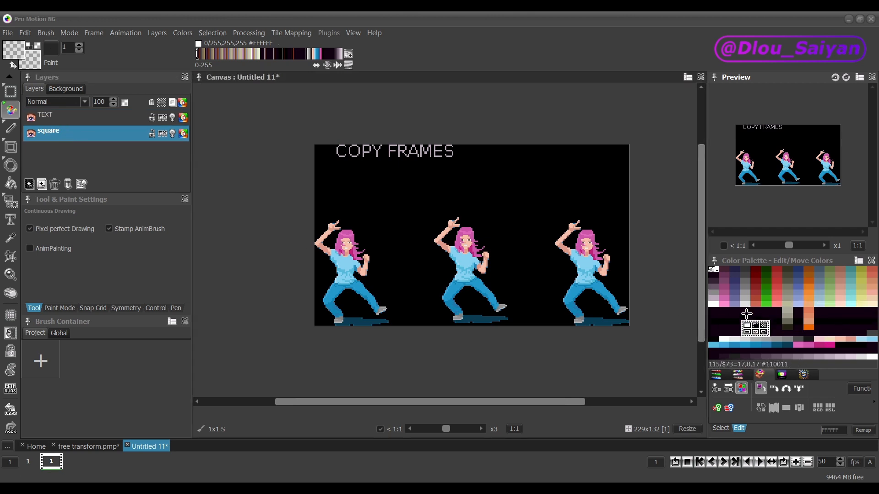
pyautogui.click(114, 121)
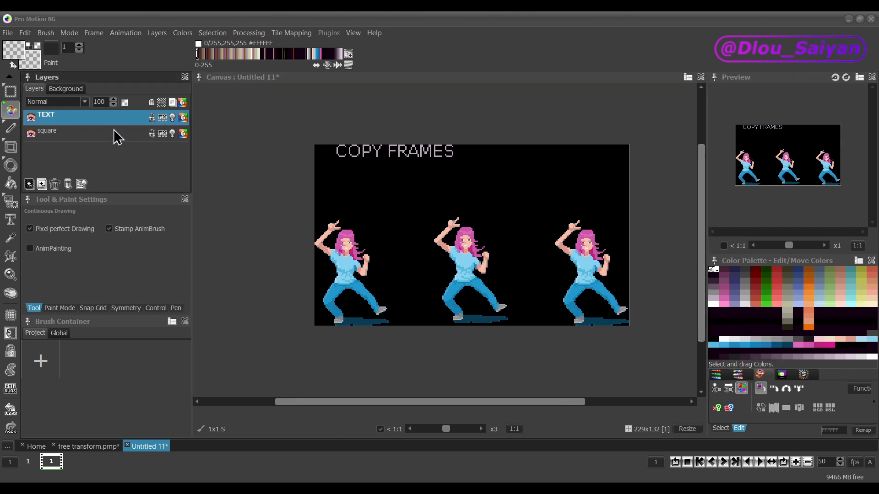
pyautogui.click(114, 130)
pyautogui.click(113, 122)
pyautogui.click(114, 132)
pyautogui.click(114, 121)
pyautogui.click(111, 134)
pyautogui.click(112, 121)
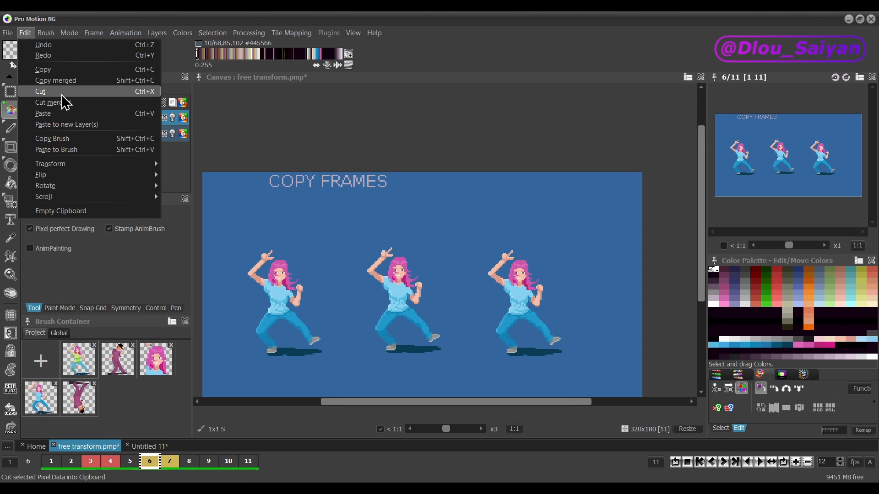
# Step: Cut the contents of the TEXT and square layers on frame 6 of the free transform project and paste them back
pyautogui.click(62, 96)
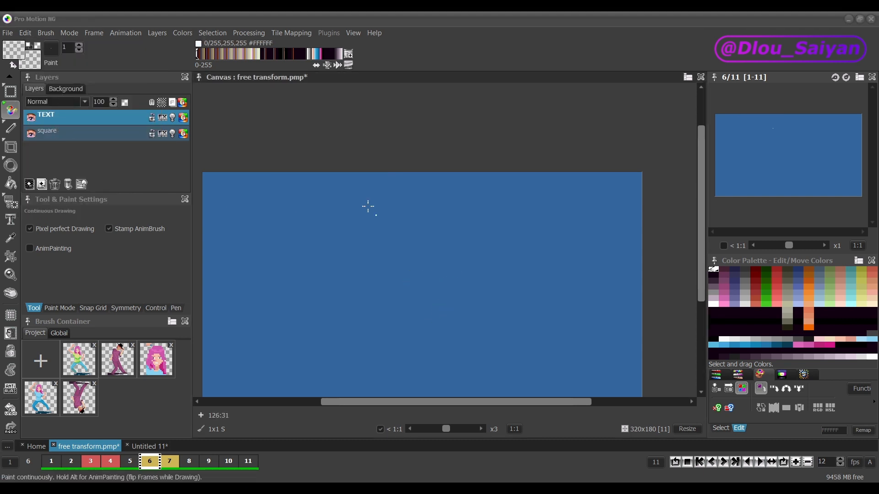
pyautogui.click(31, 32)
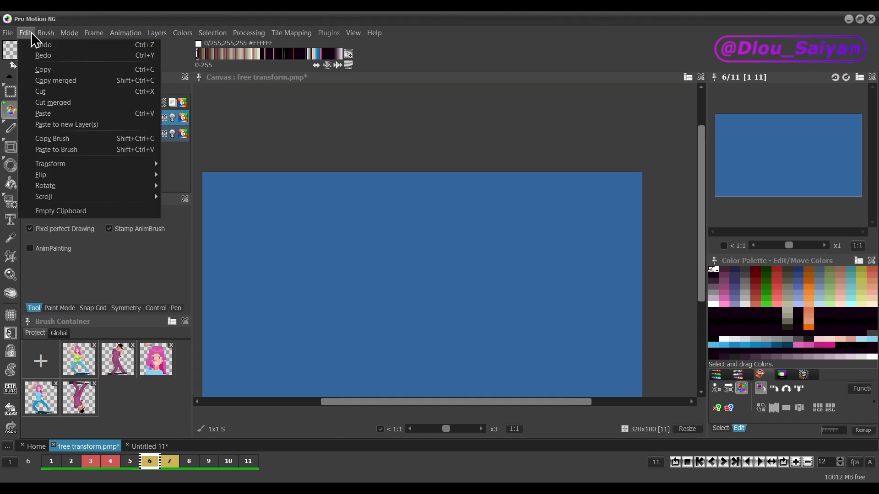
pyautogui.click(43, 114)
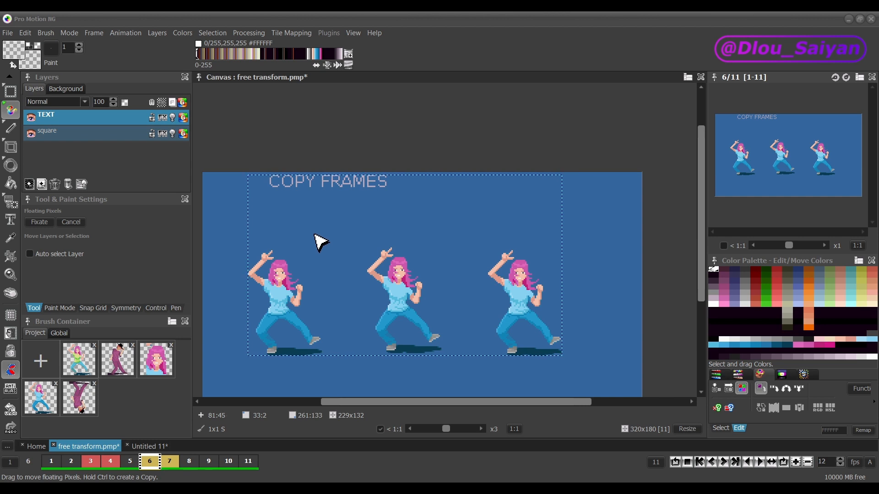
pyautogui.click(25, 32)
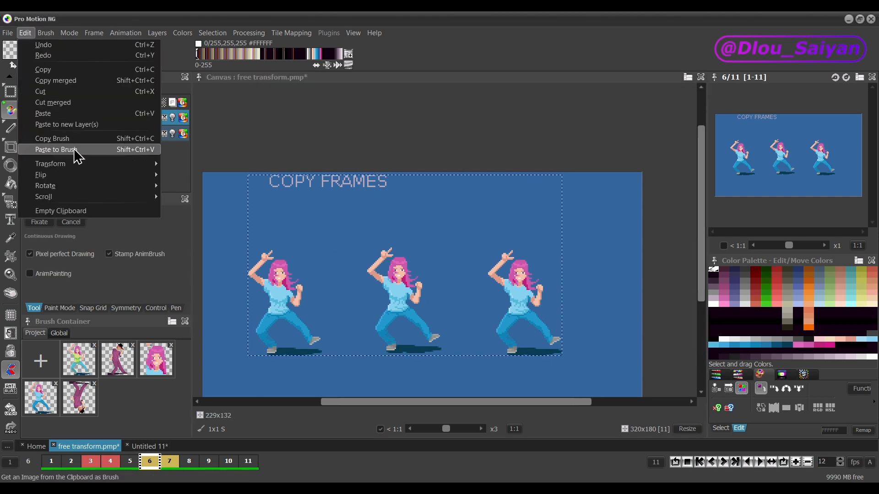
pyautogui.click(173, 284)
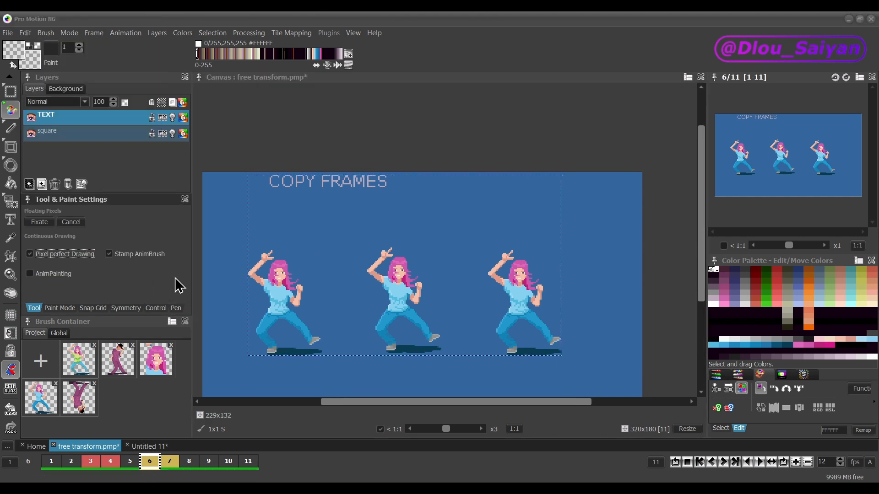
# Step: Grab the heads and raised arms of the three dancers on the square layer as a brush of about 212x26 pixels
pyautogui.click(69, 139)
pyautogui.click(237, 315)
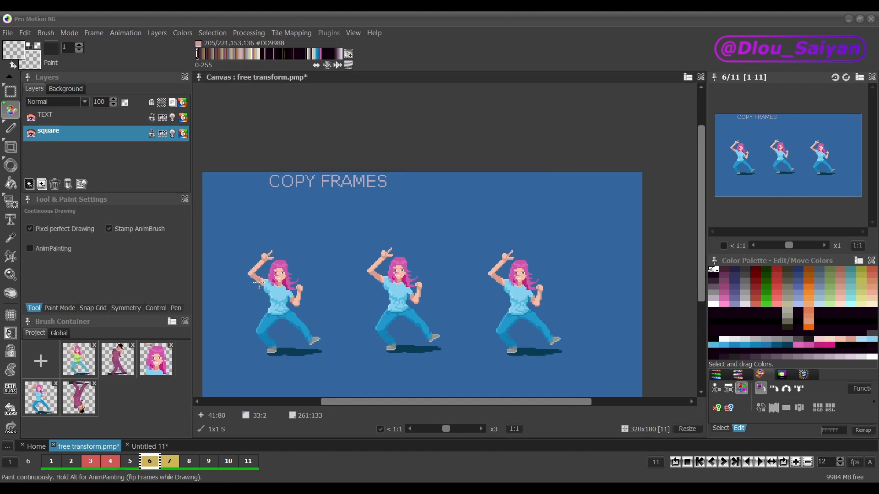
pyautogui.press('b')
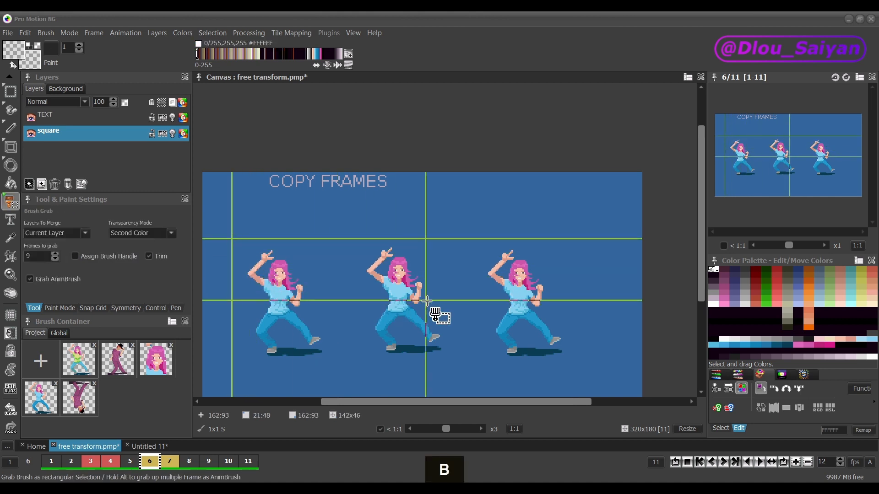
pyautogui.moveTo(572, 292); pyautogui.dragTo(281, 257)
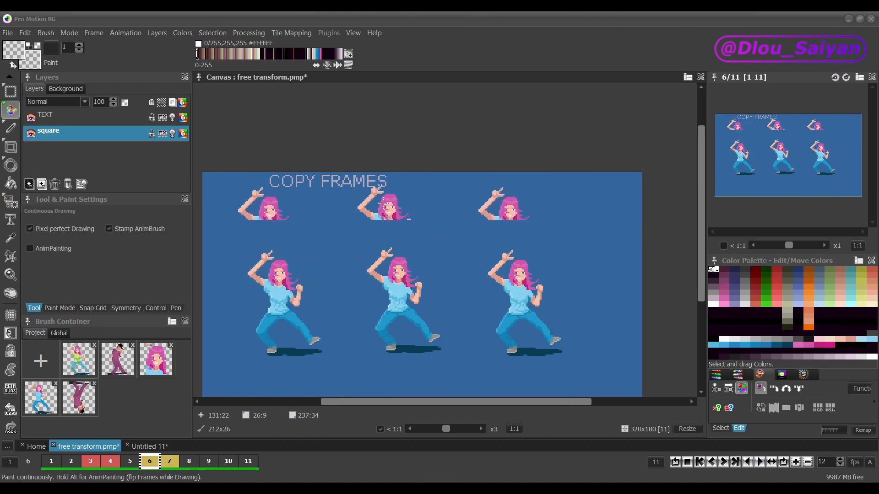
# Step: Copy the grabbed brush to the clipboard and reset the drawing brush to a single pixel
pyautogui.click(26, 34)
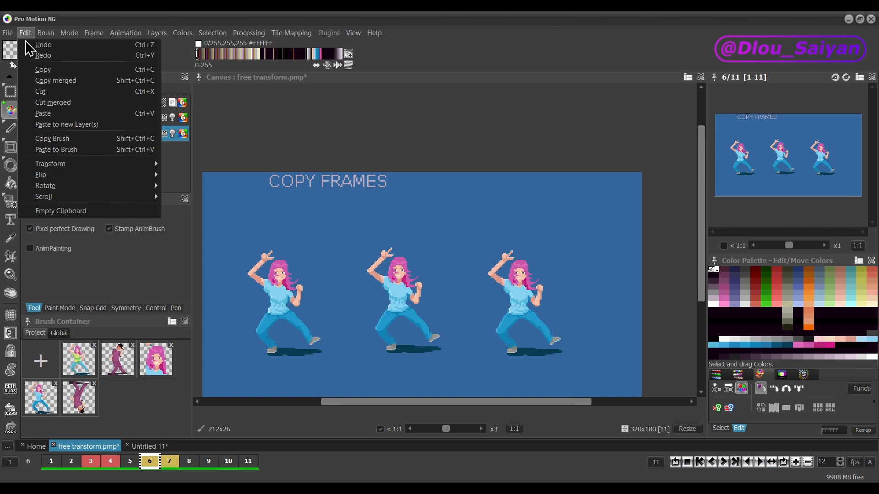
pyautogui.click(52, 140)
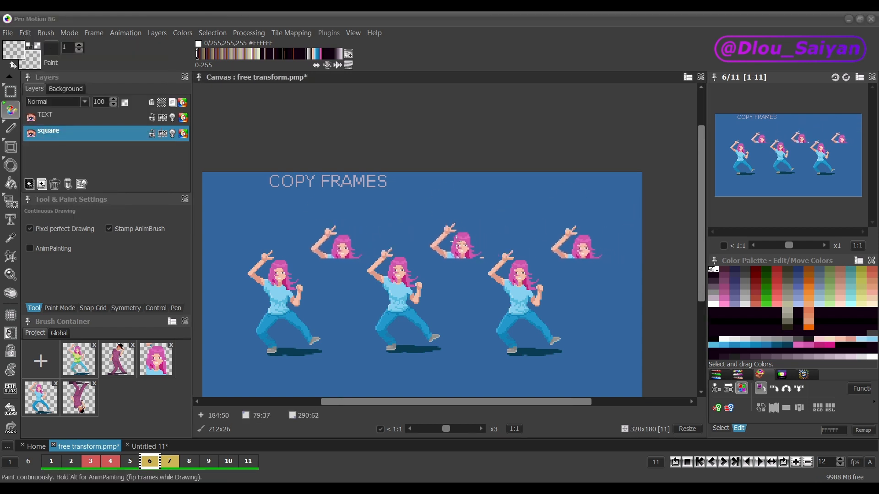
pyautogui.press('.')
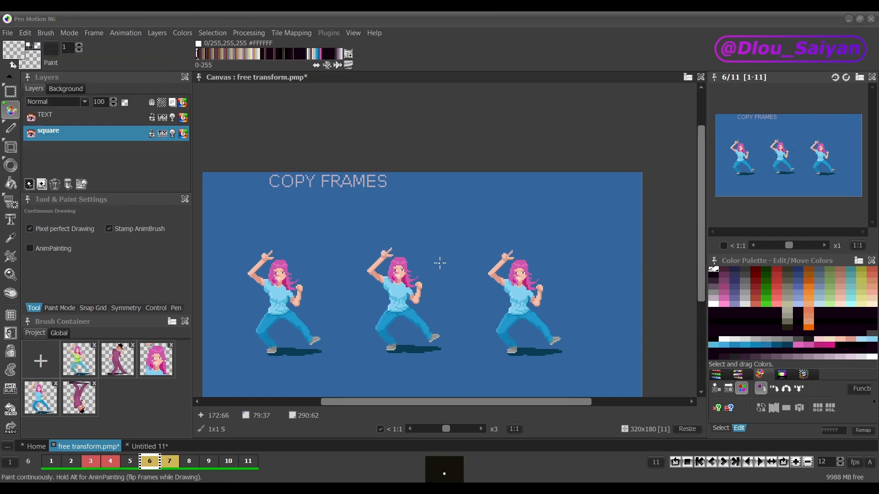
# Step: Paste the clipboard contents to the brush and store that brush in the project's brush container
pyautogui.click(23, 33)
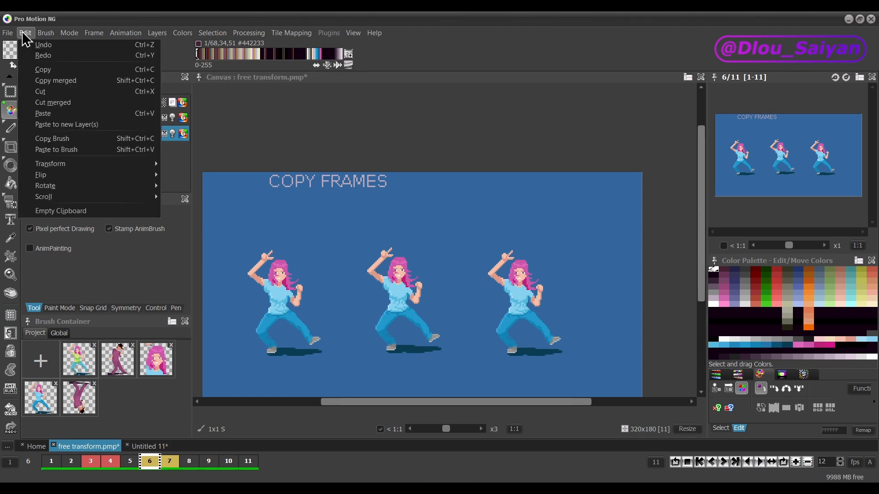
pyautogui.click(61, 152)
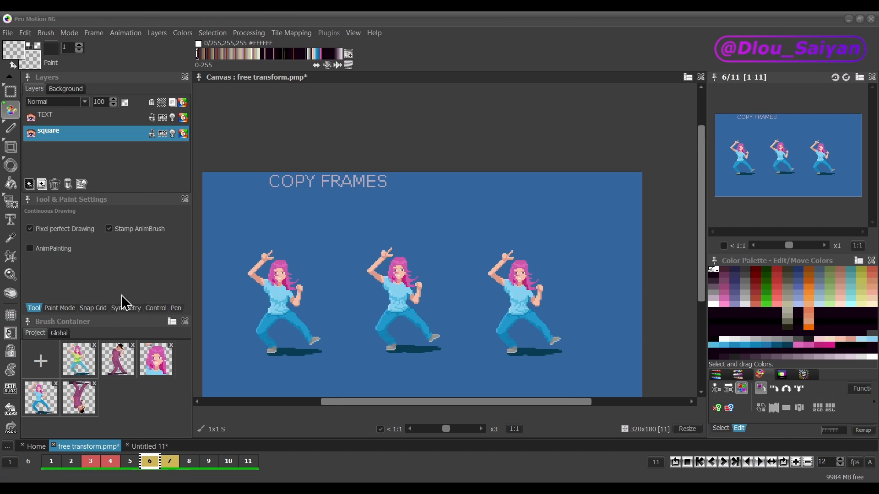
pyautogui.click(43, 369)
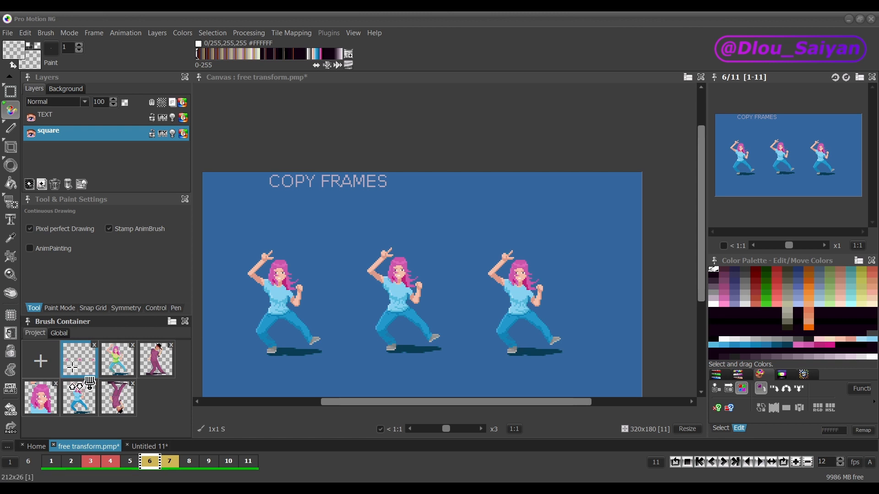
# Step: Flip the square layer horizontally on frame 6 and compare it with frame 7
pyautogui.click(25, 33)
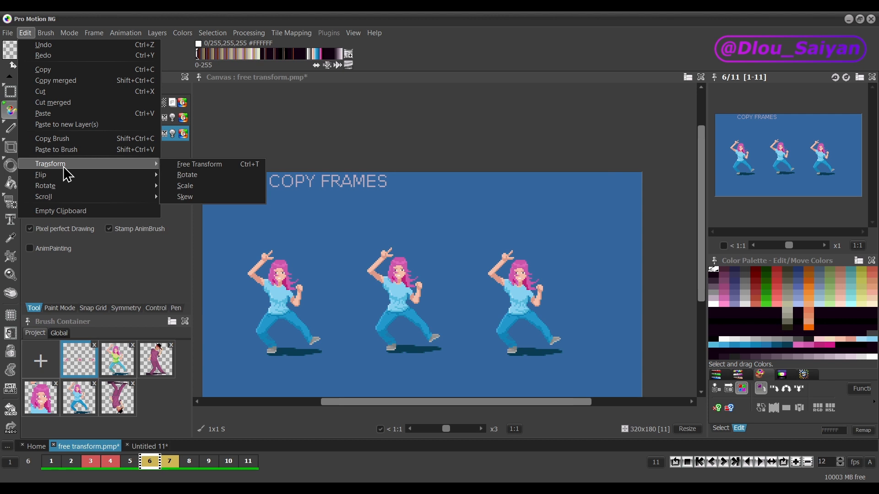
pyautogui.moveTo(57, 179)
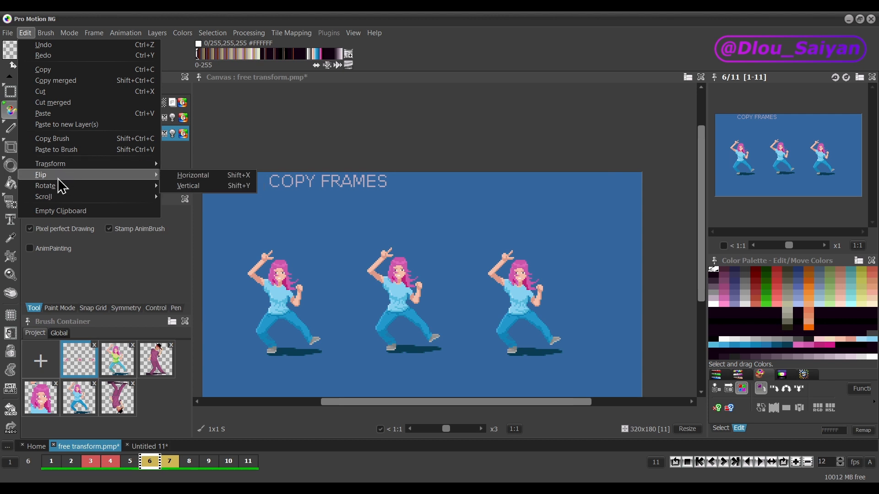
pyautogui.click(193, 176)
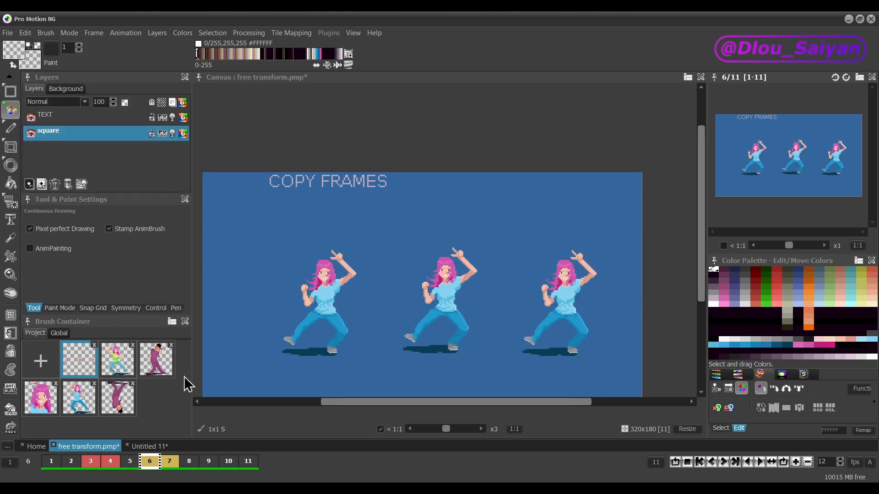
pyautogui.click(167, 464)
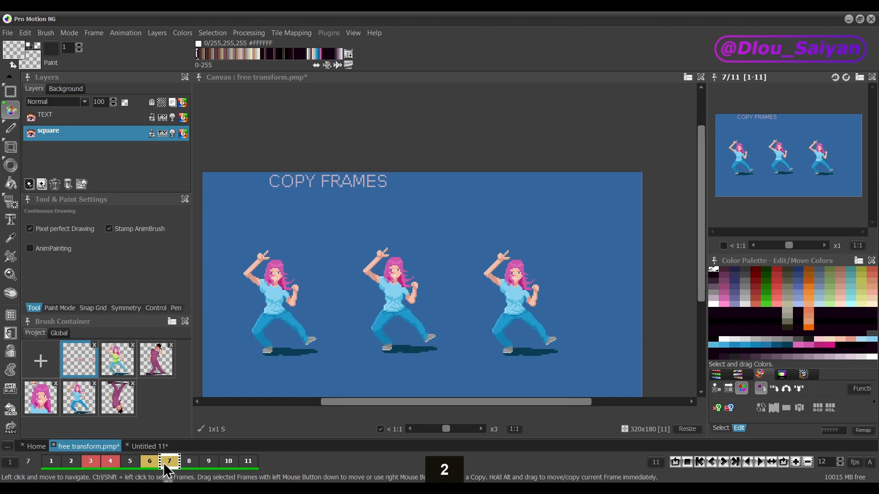
pyautogui.click(160, 463)
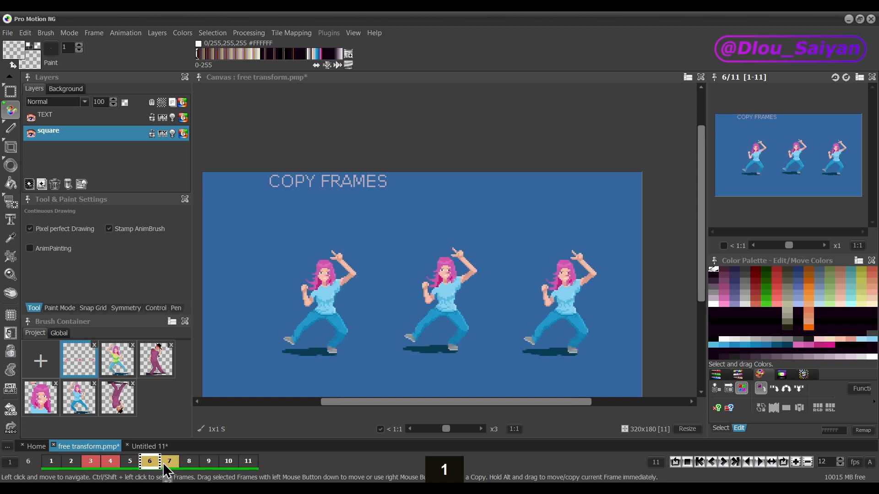
# Step: Rotate the square layer's dancers on frame 6 by 90° counter-clockwise
pyautogui.click(27, 36)
pyautogui.moveTo(92, 188)
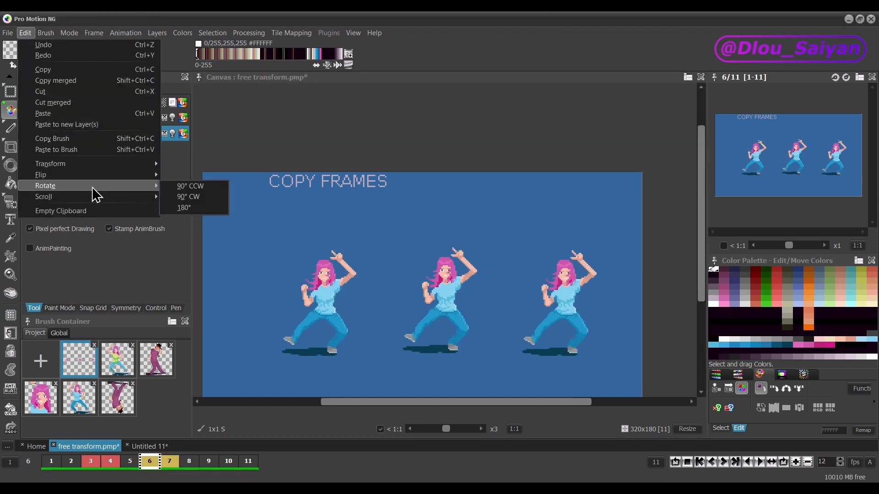
pyautogui.click(192, 187)
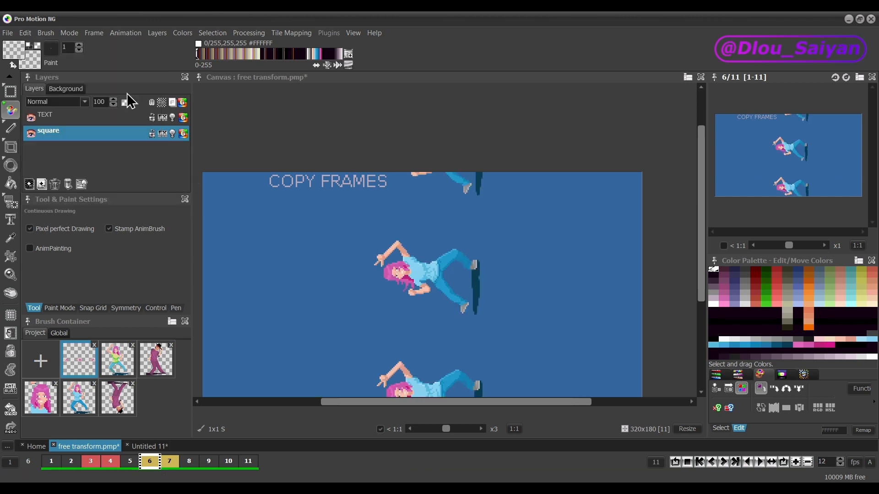
# Step: View the available Scroll directions and undo the 90° rotation of the dancers on frame 6
pyautogui.click(25, 33)
pyautogui.moveTo(59, 197)
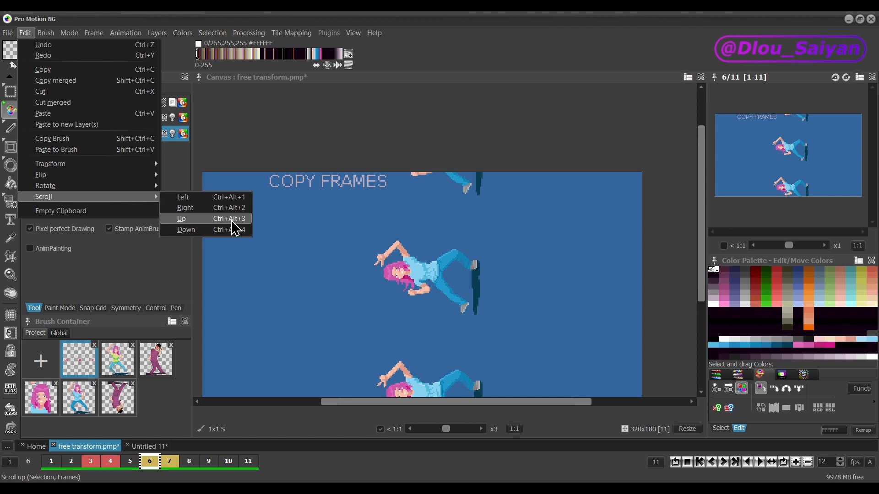
pyautogui.click(239, 117)
pyautogui.hotkey('ctrl', 'z')
pyautogui.hotkey('ctrl', 'z')
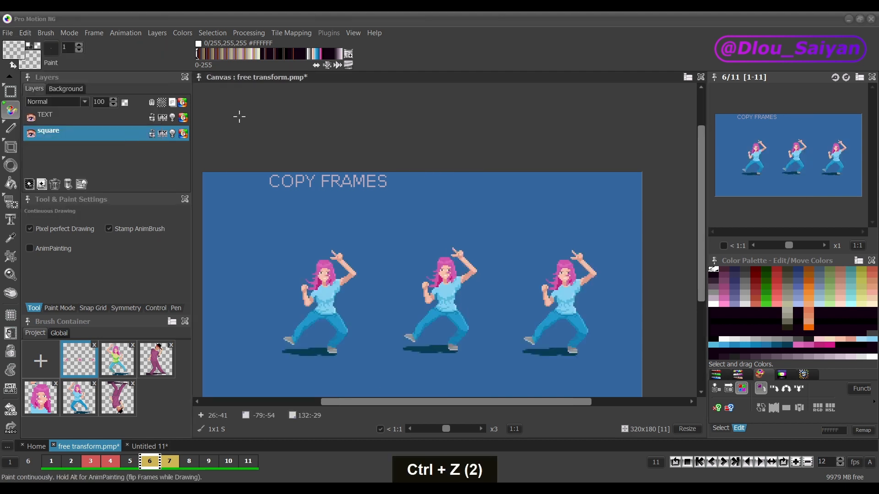
# Step: Scroll the flipped dancers on the square layer of frame 6 several pixels to the left
pyautogui.hotkey('ctrl', 'alt')
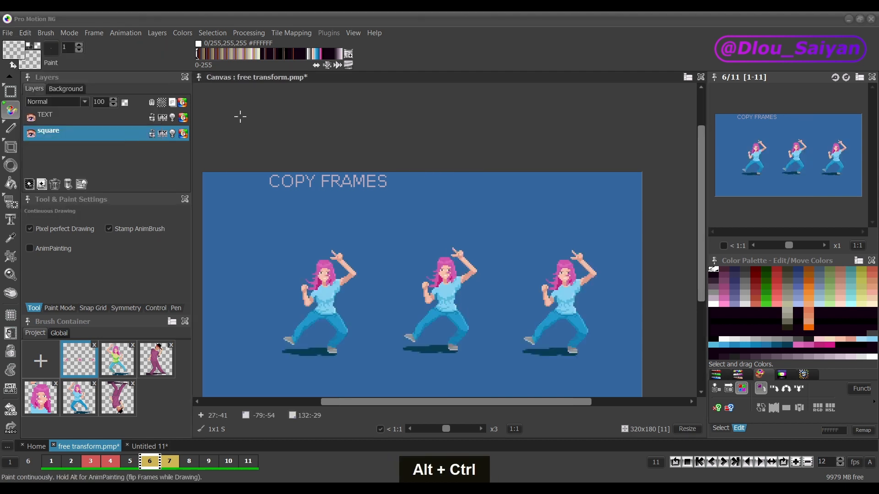
pyautogui.hotkey('ctrl', 'alt', '1')
pyautogui.hotkey('ctrl', 'alt', '1')
pyautogui.hotkey('ctrl', 'alt', '1')
pyautogui.hotkey('ctrl', 'alt', '1')
pyautogui.hotkey('ctrl', 'alt', '1')
pyautogui.hotkey('ctrl', 'alt', '1')
pyautogui.hotkey('ctrl', 'alt', '1')
pyautogui.hotkey('ctrl', 'alt', '1')
pyautogui.hotkey('ctrl', 'alt', '1')
pyautogui.hotkey('ctrl', 'alt', '1')
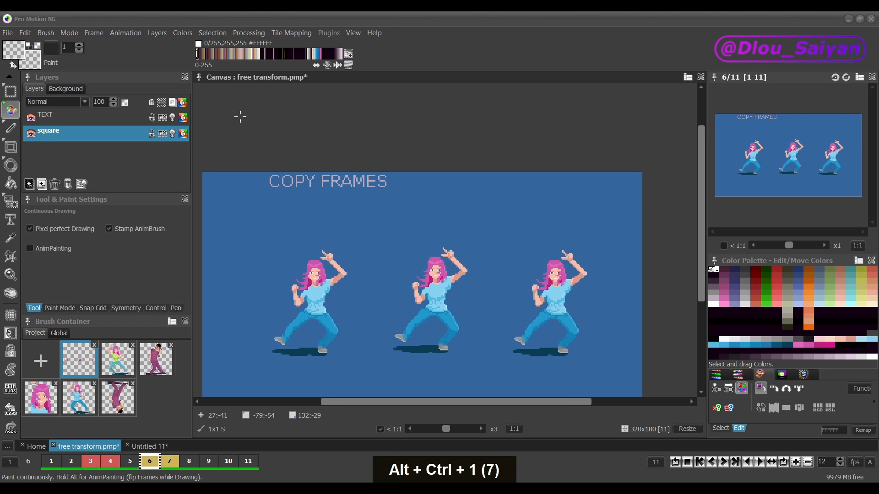
pyautogui.hotkey('ctrl', 'alt', '1')
pyautogui.hotkey('ctrl', 'alt', '1')
pyautogui.hotkey('ctrl', 'alt', '1')
# Step: Scroll the dancers on the square layer of frame 6 a few pixels back to the right
pyautogui.hotkey('ctrl', 'alt', '2')
pyautogui.hotkey('ctrl', 'alt', '2')
pyautogui.hotkey('ctrl', 'alt', '2')
pyautogui.hotkey('ctrl', 'alt', '2')
pyautogui.hotkey('ctrl', 'alt', '2')
pyautogui.hotkey('ctrl', 'alt', '2')
pyautogui.hotkey('ctrl', 'alt', '2')
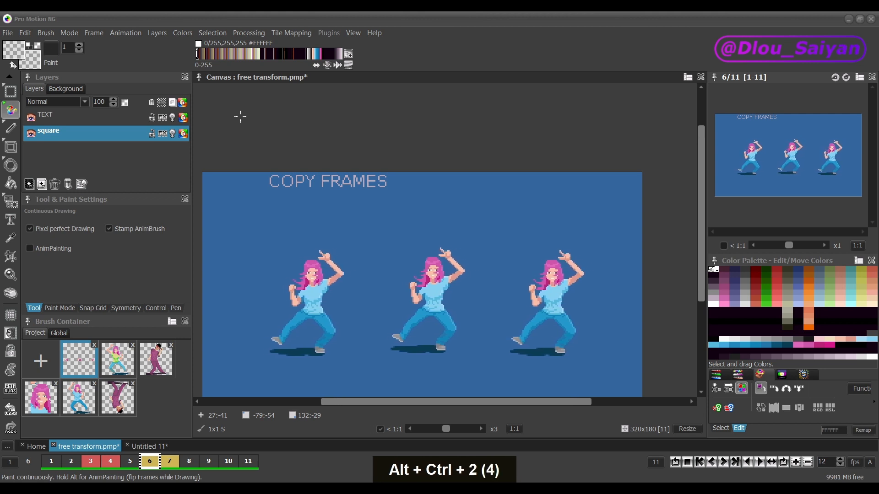
pyautogui.hotkey('ctrl', 'alt', '2')
# Step: Scroll the dancers on the square layer of frame 6 several pixels upward
pyautogui.hotkey('ctrl', 'alt', '3')
pyautogui.hotkey('ctrl', 'alt', '3')
pyautogui.hotkey('ctrl', 'alt', '3')
pyautogui.hotkey('ctrl', 'alt', '3')
pyautogui.hotkey('ctrl', 'alt', '3')
pyautogui.hotkey('ctrl', 'alt', '3')
pyautogui.hotkey('ctrl', 'alt', '3')
pyautogui.hotkey('ctrl', 'alt', '3')
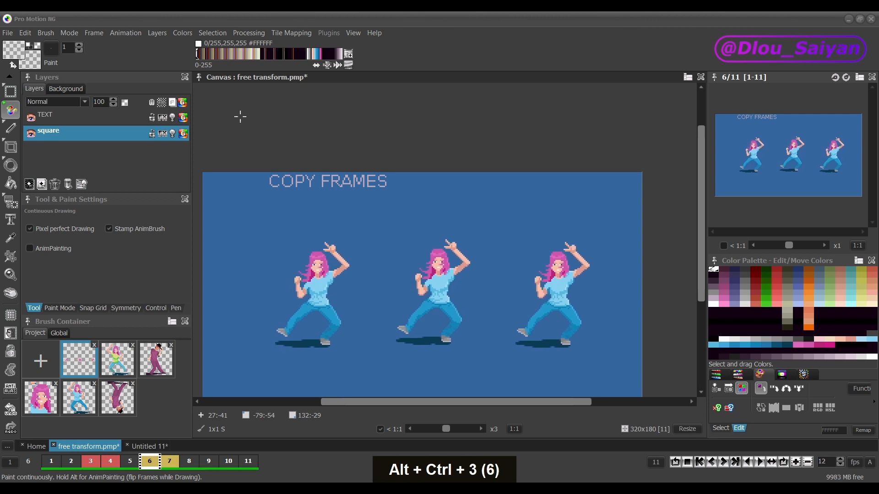
# Step: Scroll the dancers on the square layer of frame 6 several pixels back down
pyautogui.hotkey('ctrl', 'alt', '4')
pyautogui.hotkey('ctrl', 'alt', '4')
pyautogui.hotkey('ctrl', 'alt', '4')
pyautogui.hotkey('ctrl', 'alt', '4')
pyautogui.hotkey('ctrl', 'alt', '4')
pyautogui.hotkey('ctrl', 'alt', '4')
pyautogui.hotkey('ctrl', 'alt', '4')
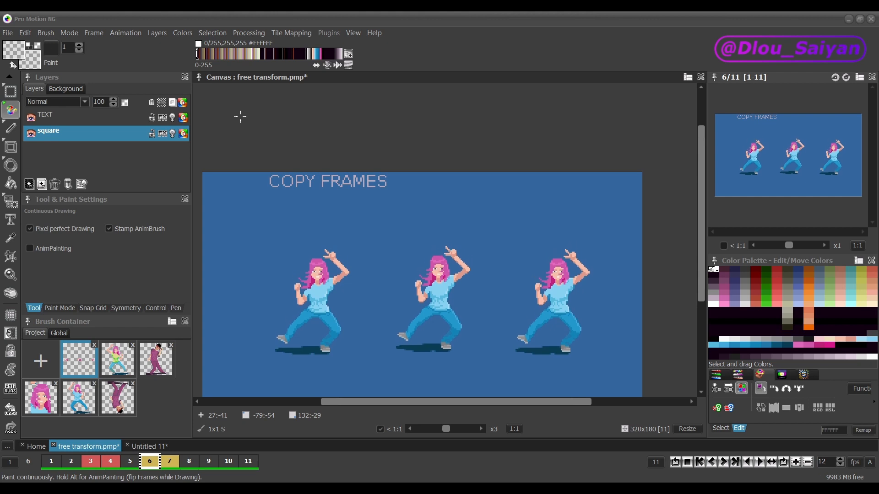
pyautogui.click(25, 33)
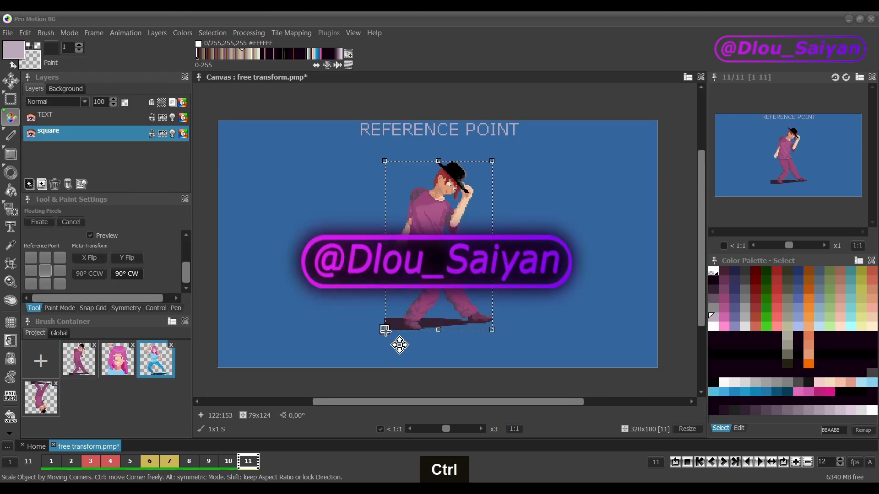
# Step: Distort the dancer on frame 11 with Free Transform by moving its corners and an edge freely, and rotate it to about 358°
pyautogui.moveTo(385, 329); pyautogui.dragTo(324, 340)
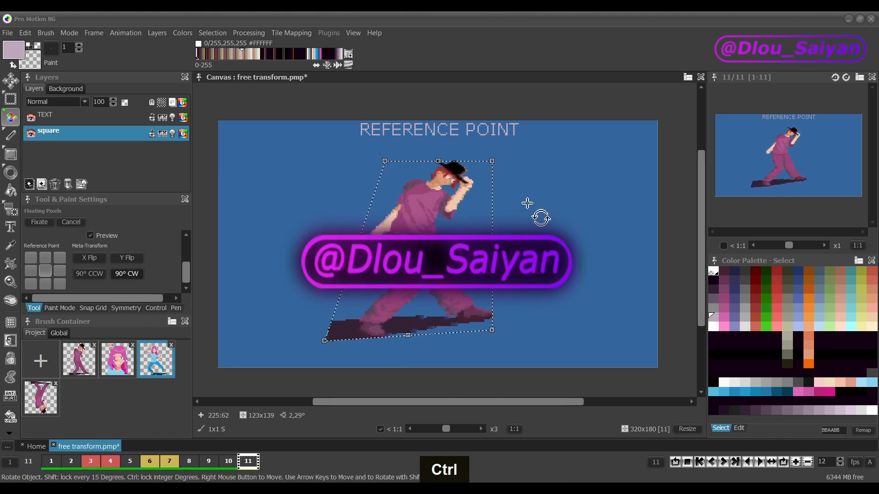
pyautogui.moveTo(491, 160); pyautogui.dragTo(483, 204)
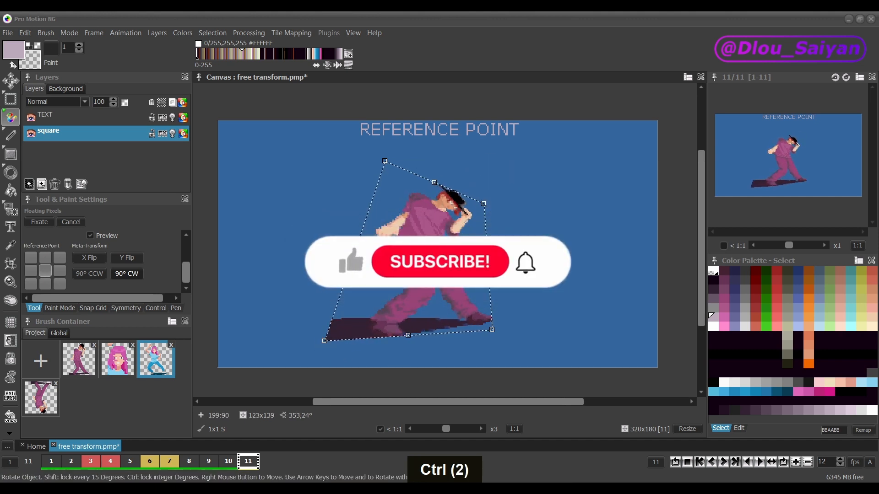
pyautogui.moveTo(384, 159); pyautogui.dragTo(249, 313)
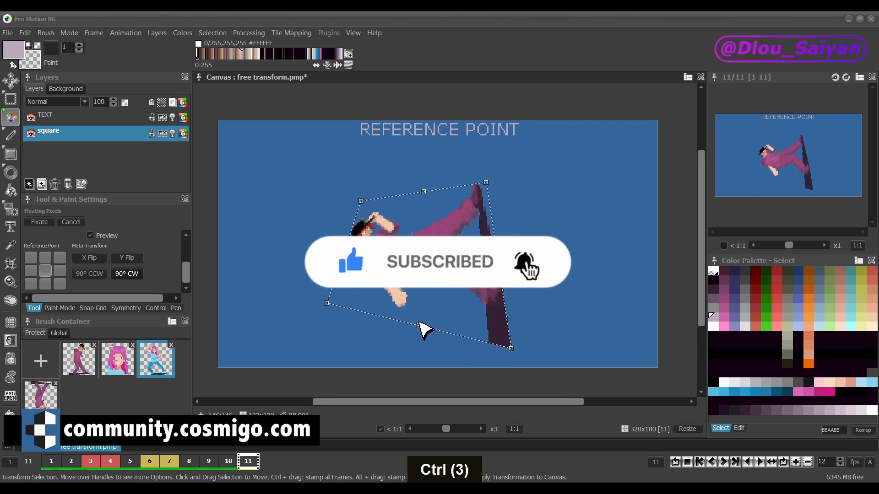
pyautogui.moveTo(417, 327); pyautogui.dragTo(424, 249)
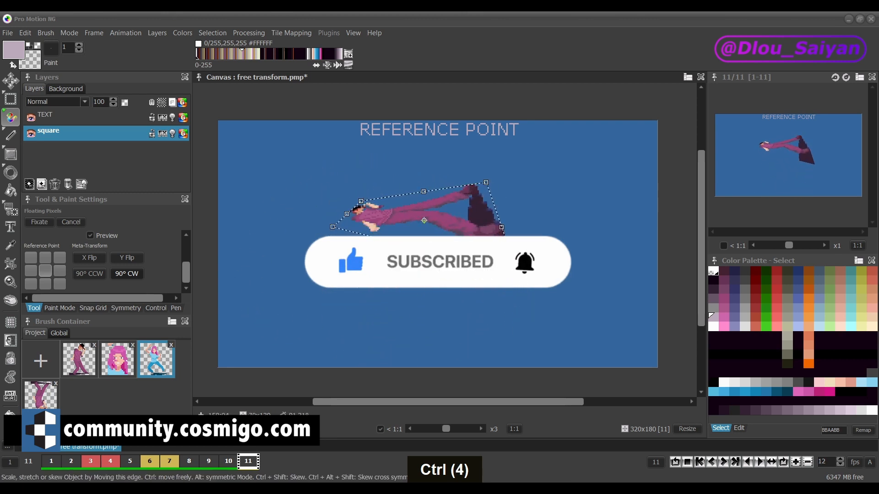
pyautogui.moveTo(470, 110); pyautogui.dragTo(529, 272)
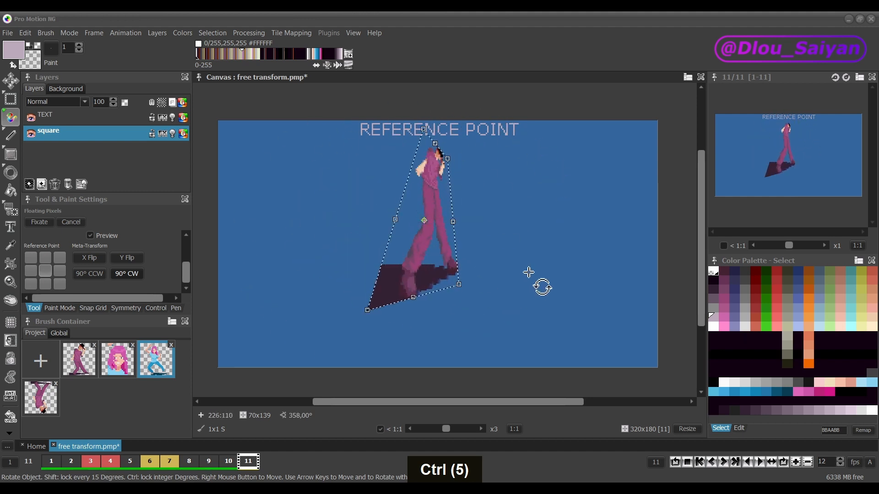